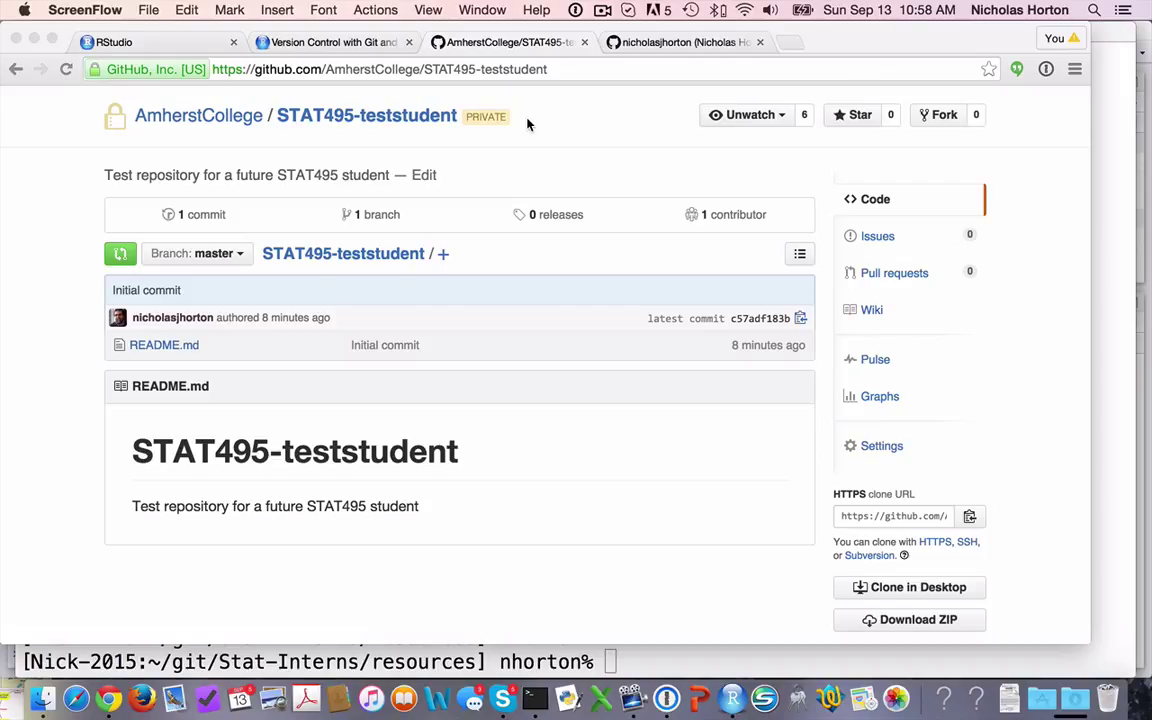
Start a new issue in the STAT495-teststudent repository titled "find a project topic for the course".
{"action": "left_click", "coordinate": [879, 238]}
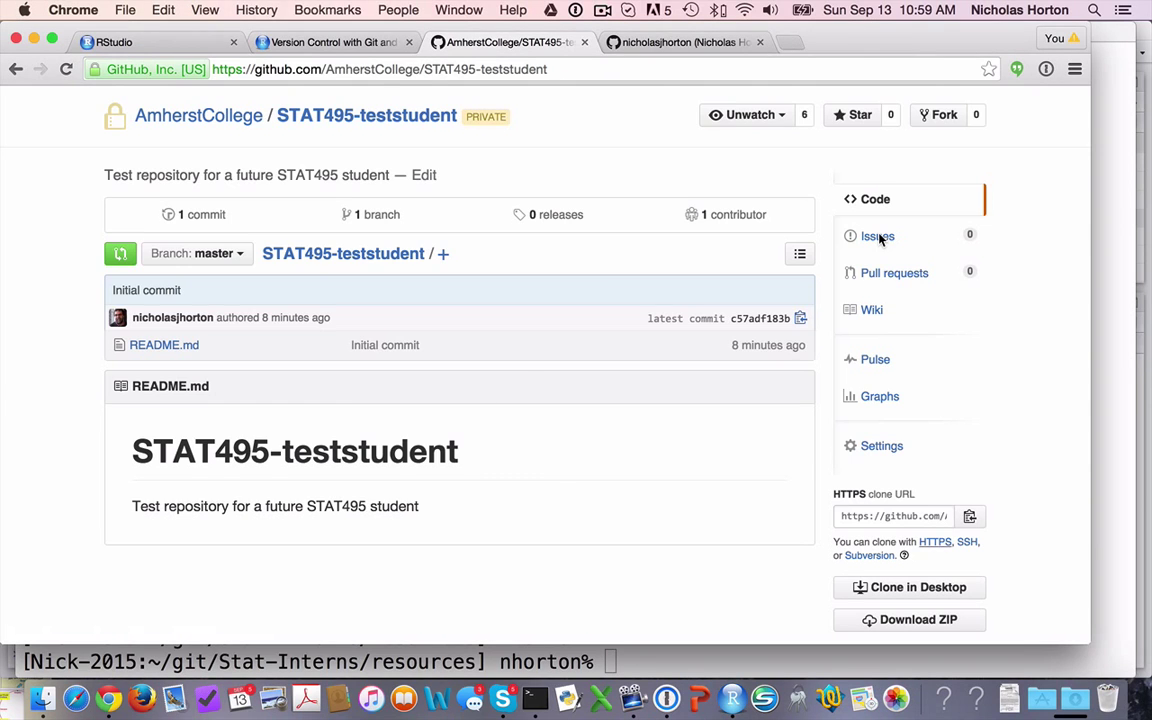
{"action": "left_click", "coordinate": [879, 237]}
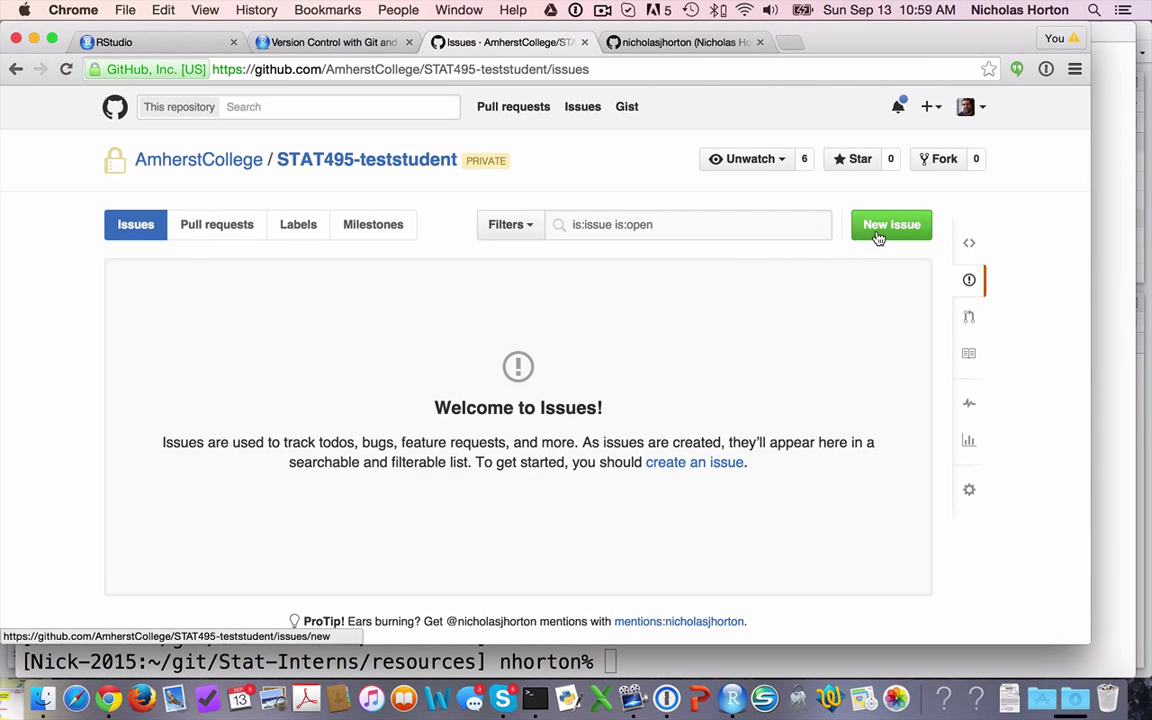
{"action": "left_click", "coordinate": [881, 230]}
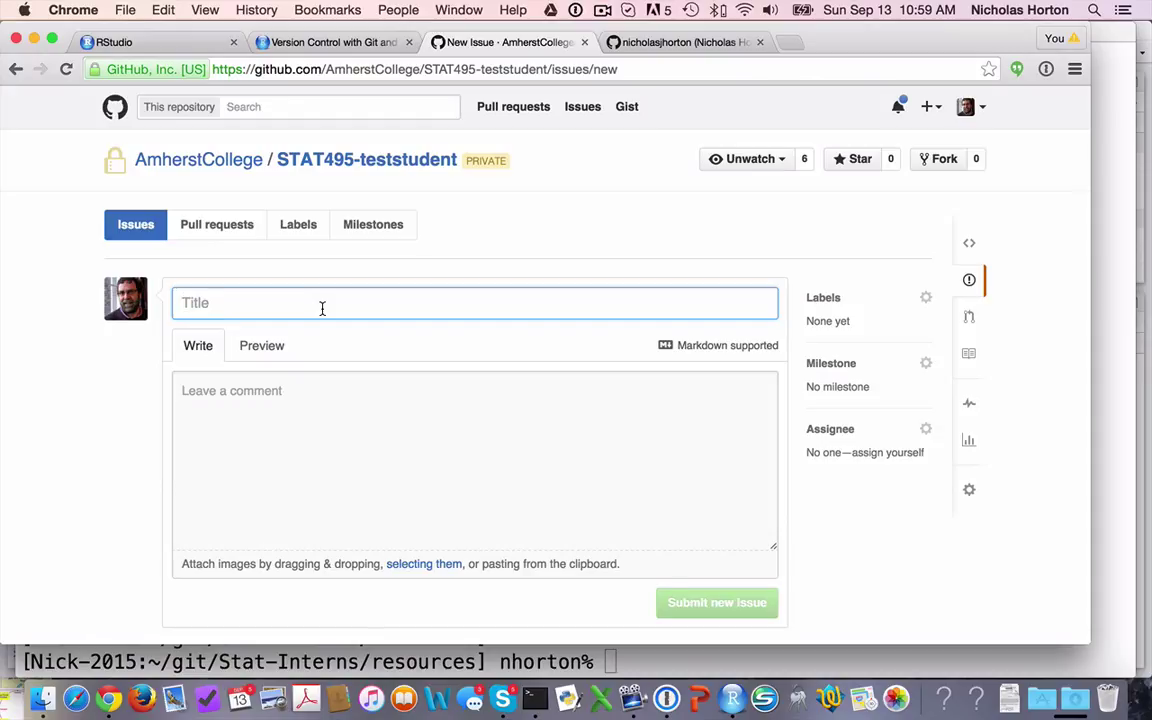
{"action": "type", "text": "find a project top"}
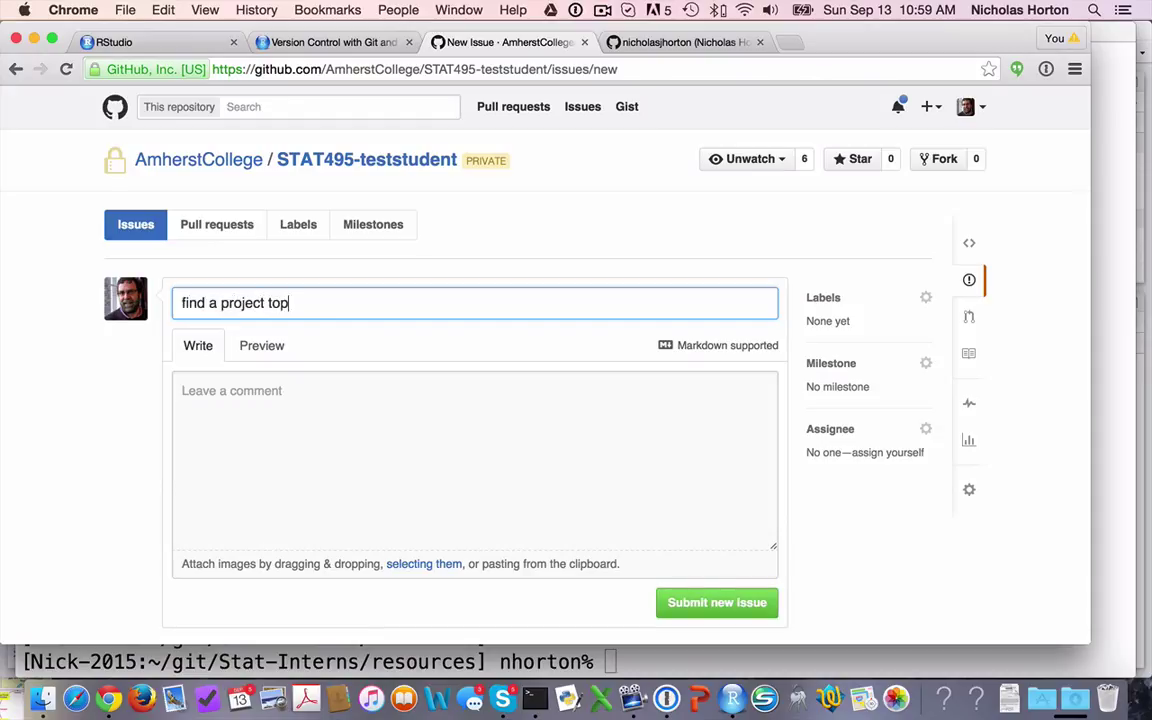
{"action": "type", "text": "ic for the course"}
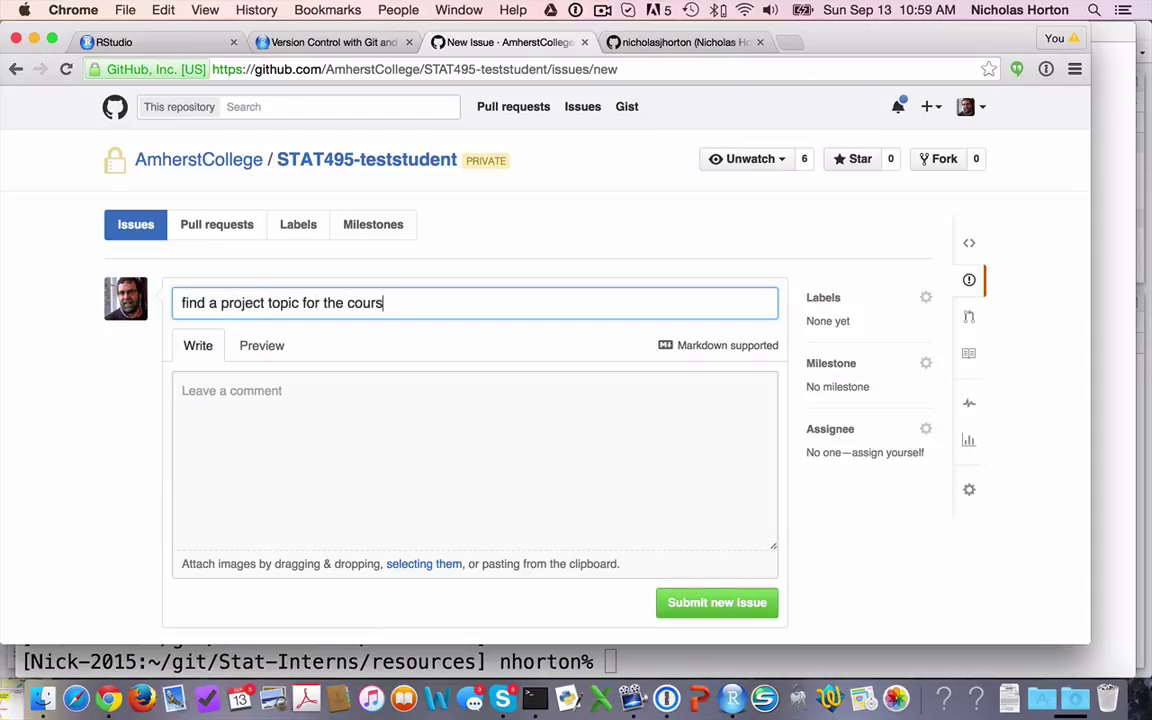
Add the comment "Please review the syllabus and project information." to the new issue and submit it.
{"action": "left_click", "coordinate": [255, 406]}
{"action": "type", "text": "Please "}
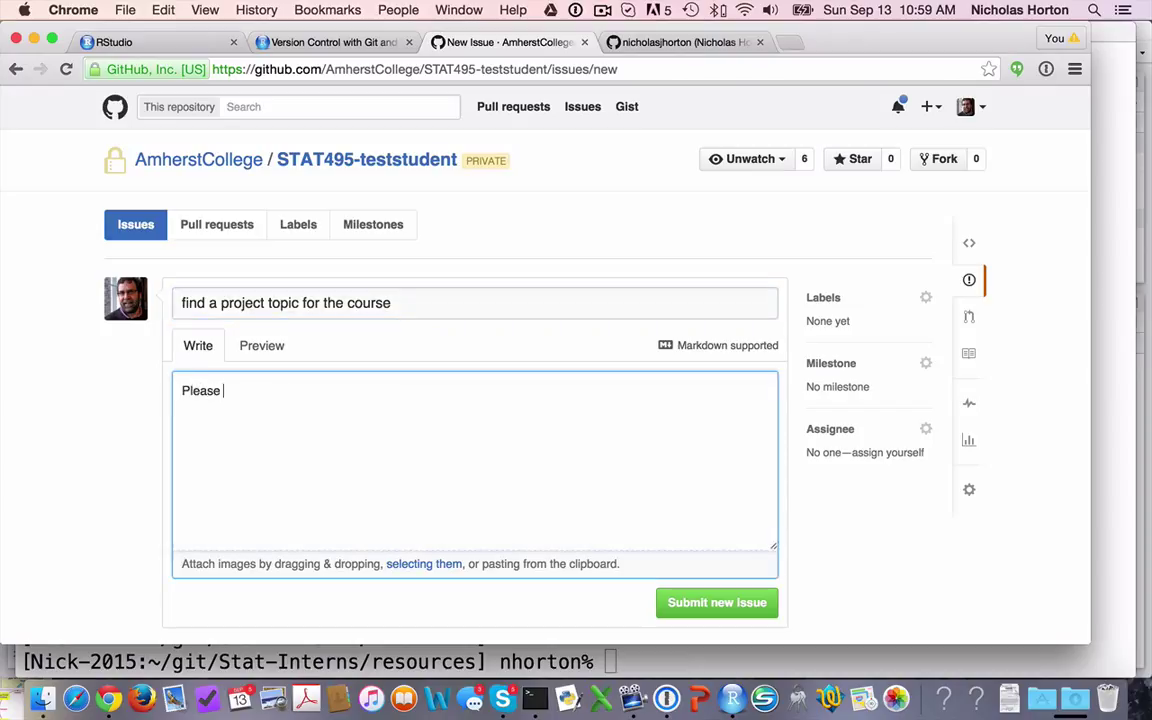
{"action": "type", "text": "review the syllabus and project information."}
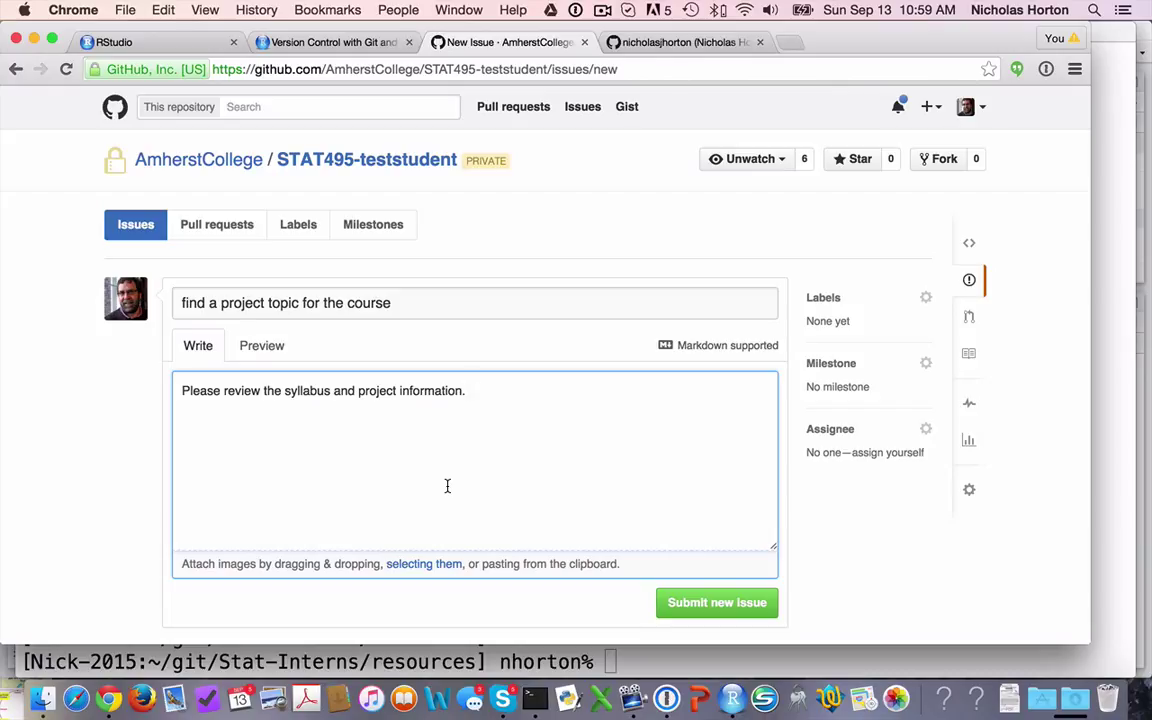
{"action": "left_click", "coordinate": [737, 603]}
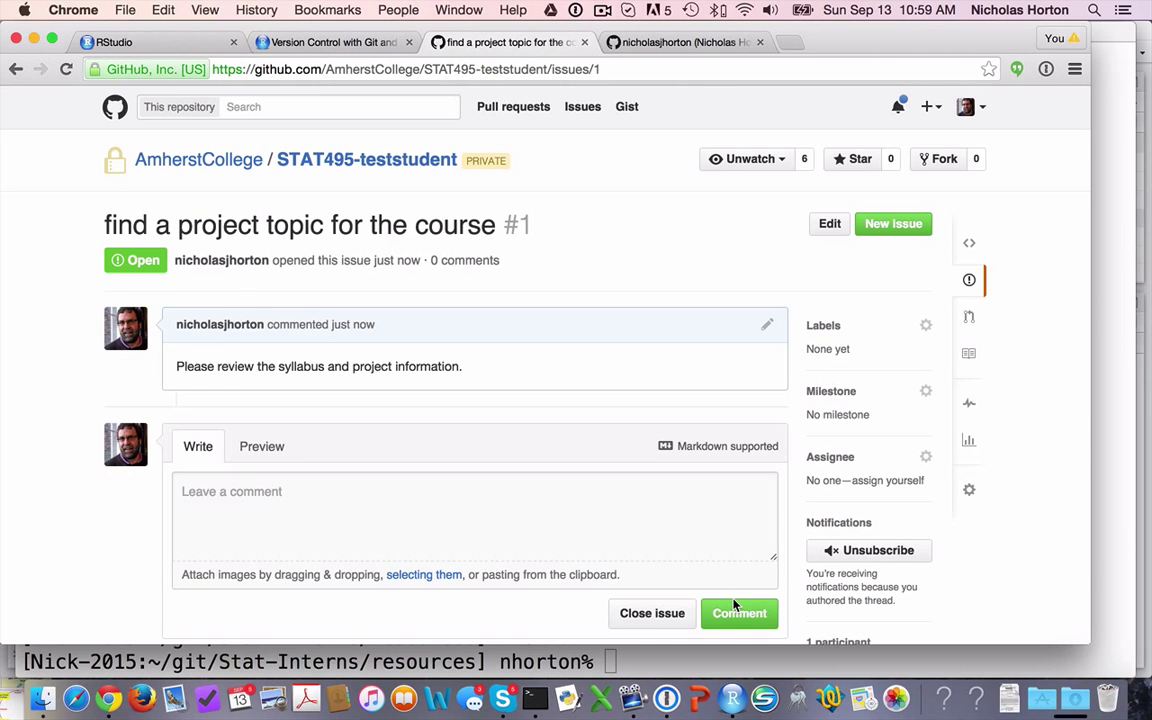
View the repository's list of open issues and return to the STAT495-teststudent main page.
{"action": "left_click", "coordinate": [969, 280]}
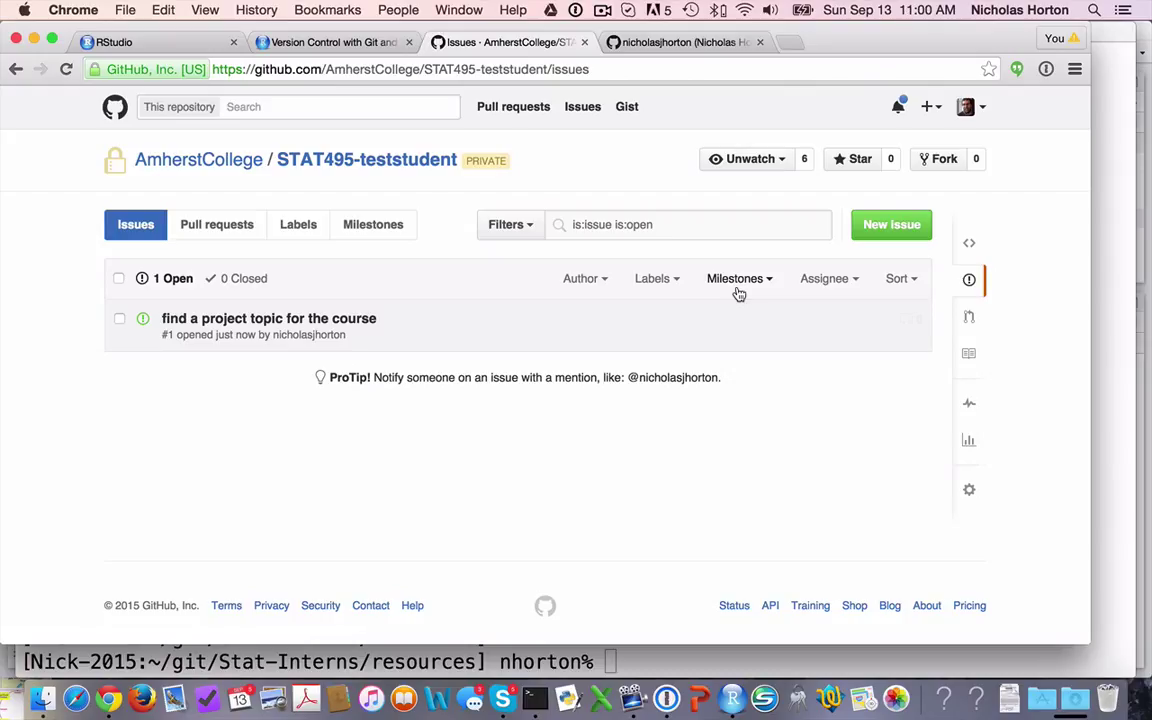
{"action": "left_click", "coordinate": [391, 164]}
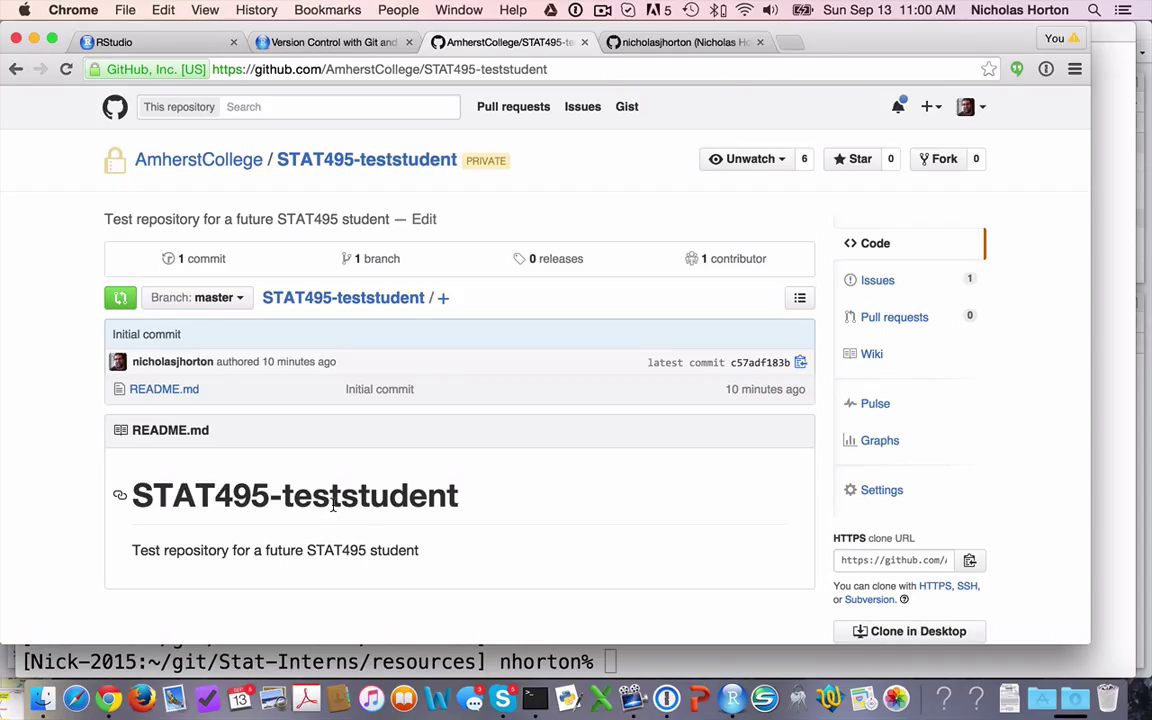
Switch to RStudio and view the SSH public key in the Git/SVN global options, then close the options.
{"action": "left_click", "coordinate": [164, 42]}
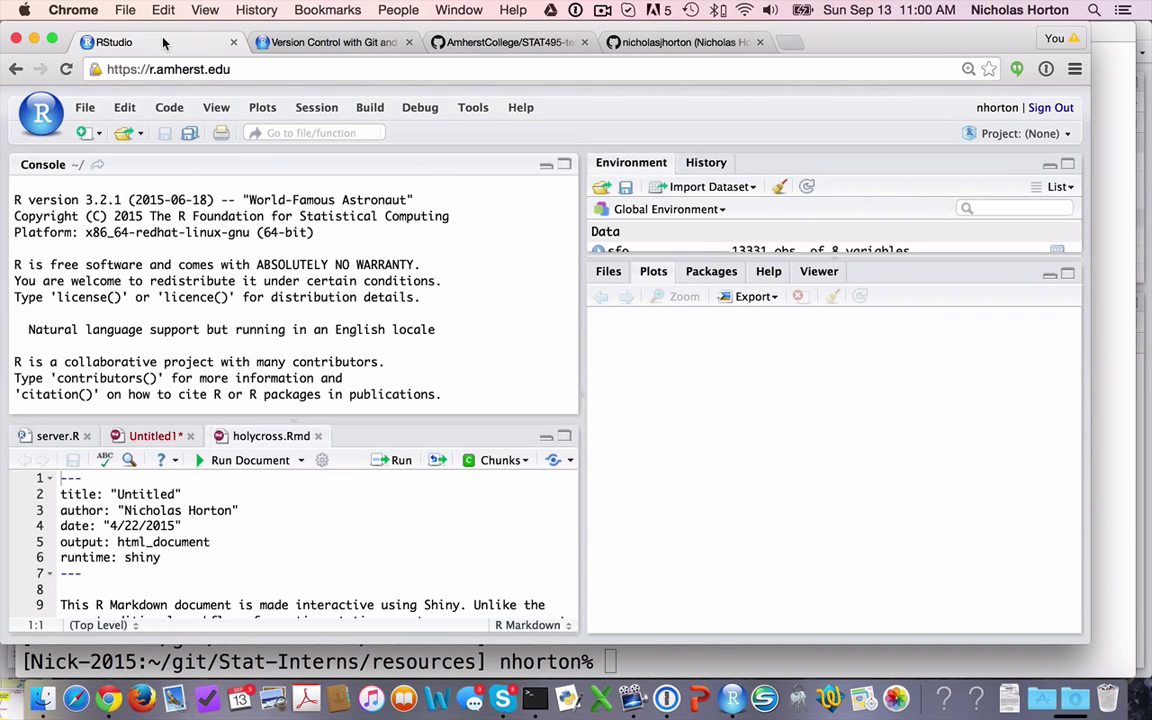
{"action": "left_click", "coordinate": [473, 107]}
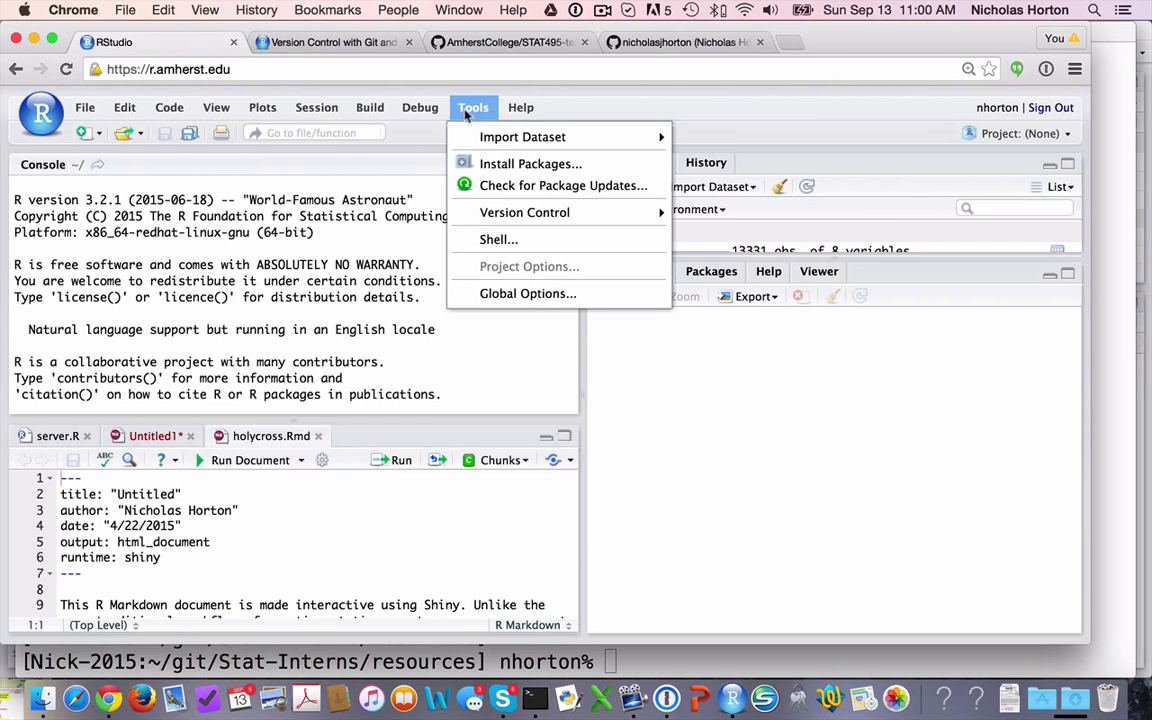
{"action": "left_click", "coordinate": [505, 293]}
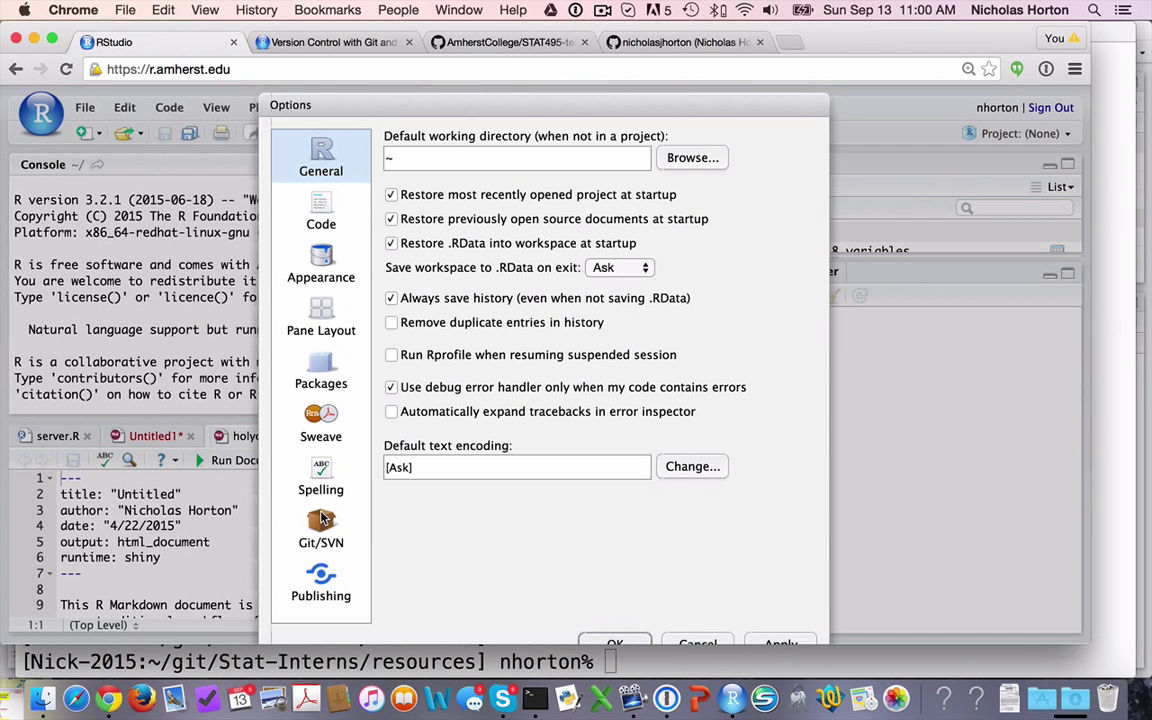
{"action": "left_click", "coordinate": [321, 527]}
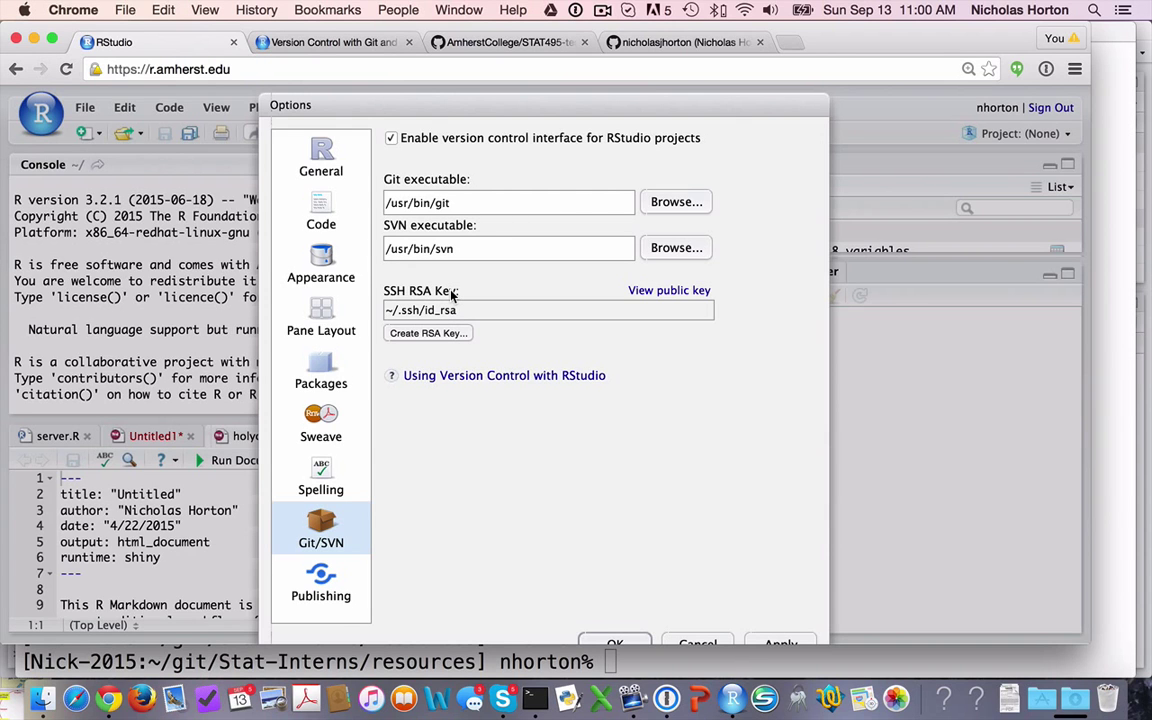
{"action": "left_click", "coordinate": [652, 290]}
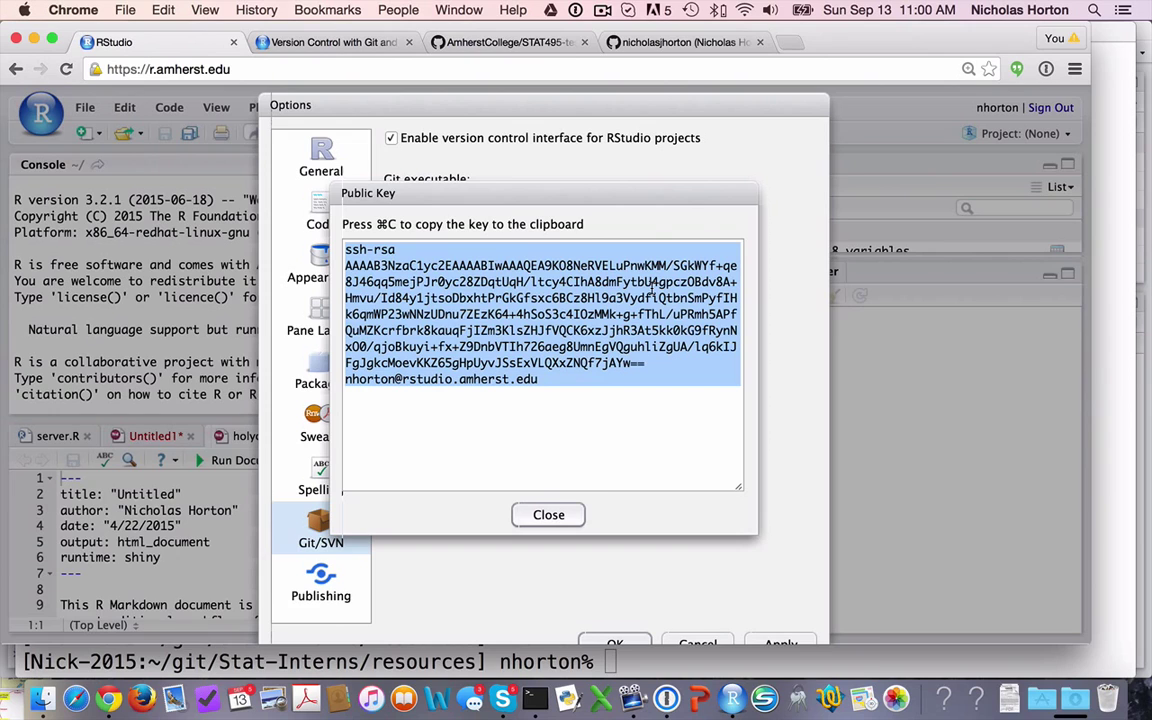
{"action": "left_click", "coordinate": [548, 515]}
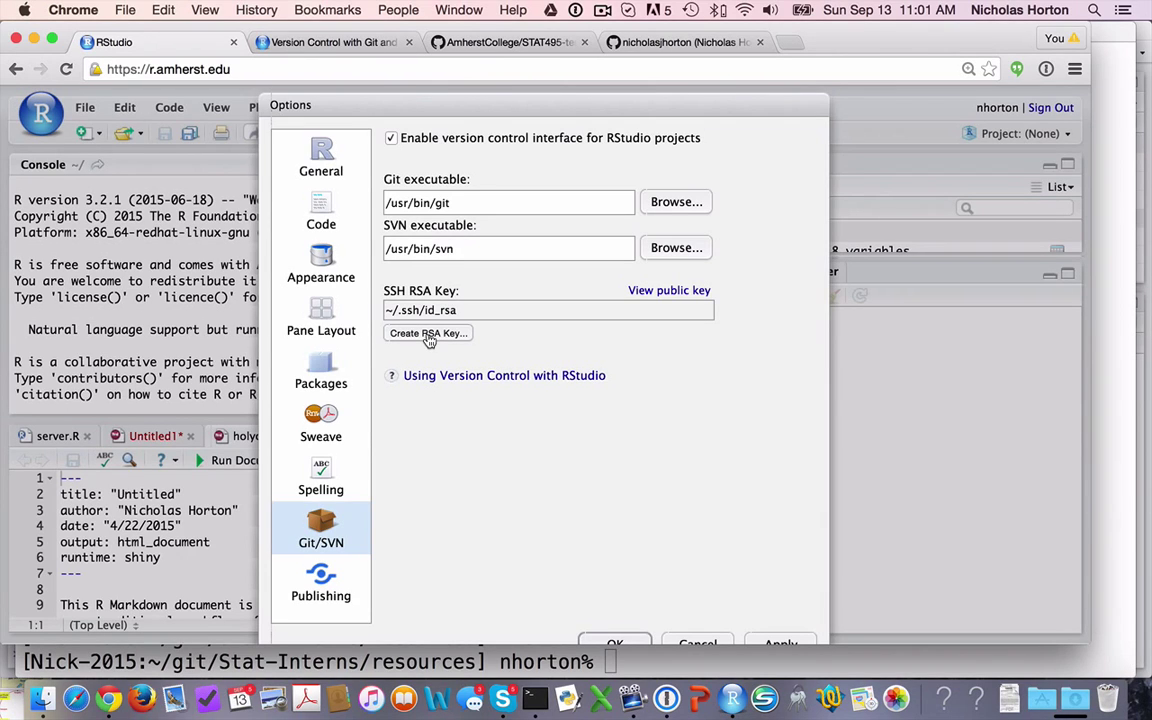
{"action": "left_click", "coordinate": [613, 643]}
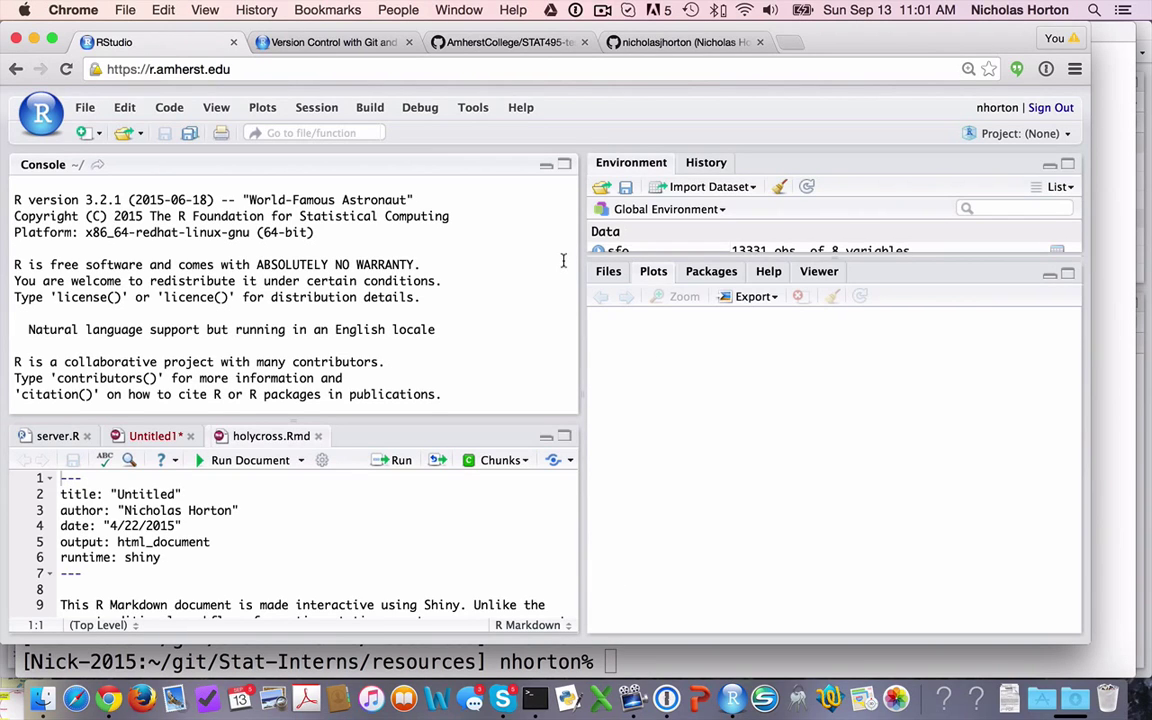
Switch to the GitHub profile page and view the SSH keys in the personal settings.
{"action": "left_click", "coordinate": [668, 44]}
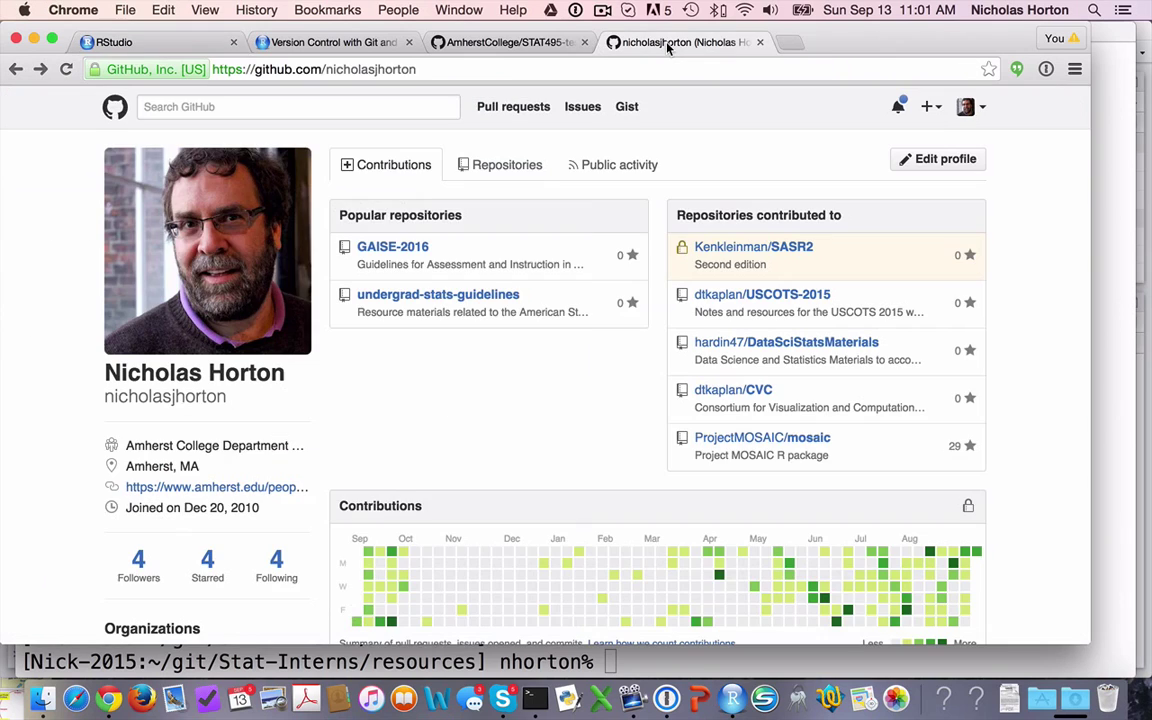
{"action": "left_click", "coordinate": [944, 162]}
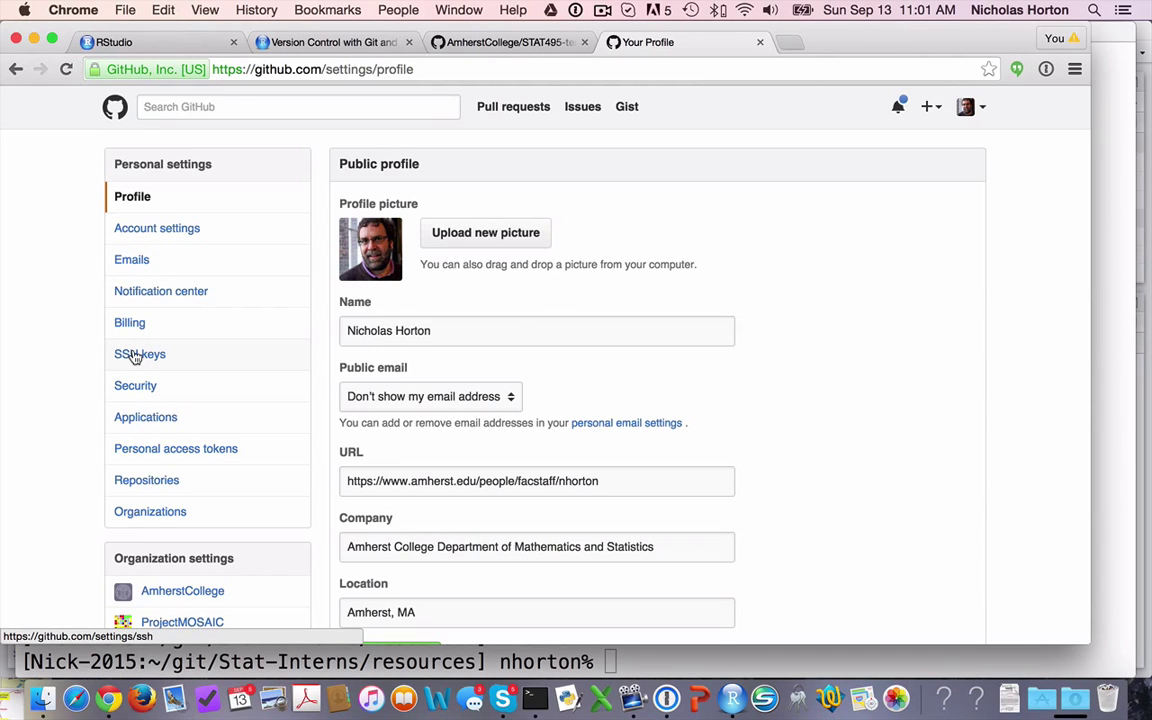
{"action": "left_click", "coordinate": [136, 356]}
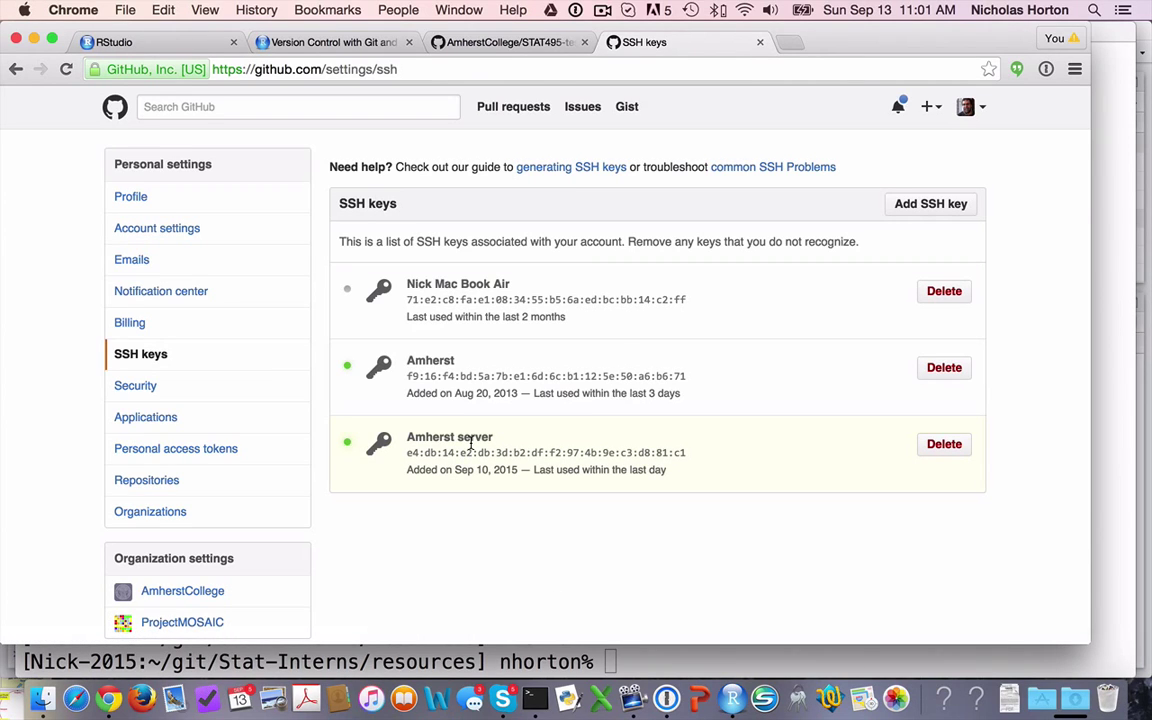
Examine the title and key fields of the form for adding an SSH key, and close the settings page.
{"action": "left_click", "coordinate": [918, 213]}
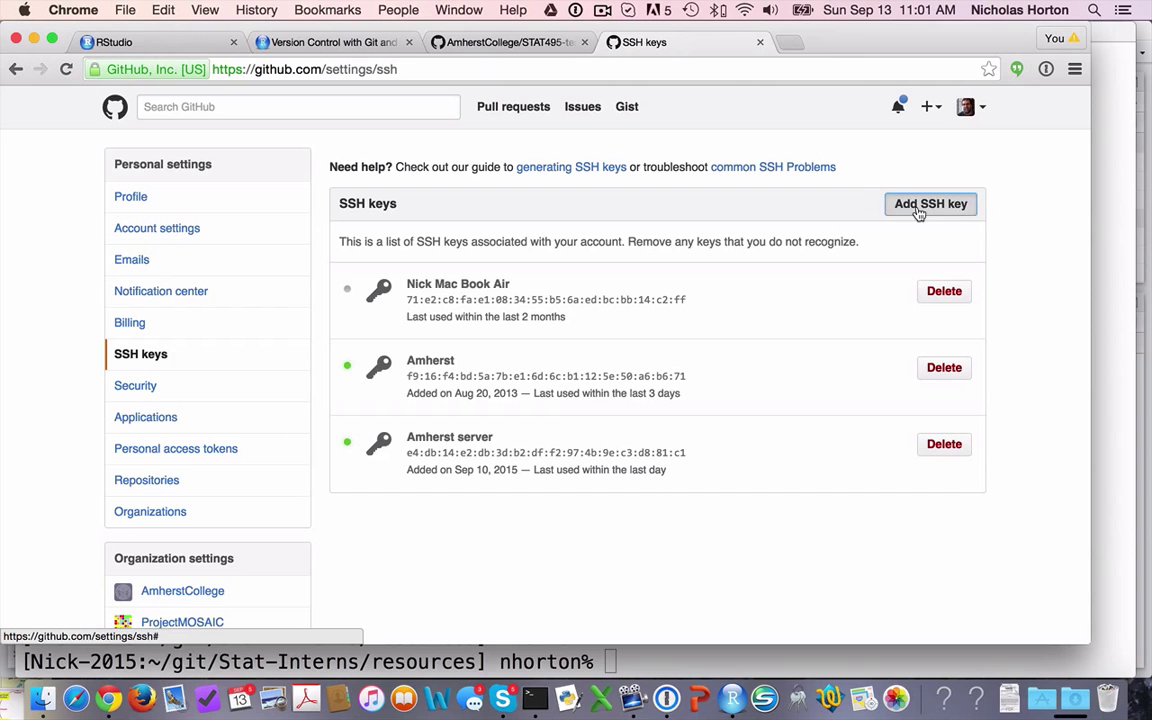
{"action": "scroll", "coordinate": [733, 404], "scroll_direction": "down", "scroll_amount": 3}
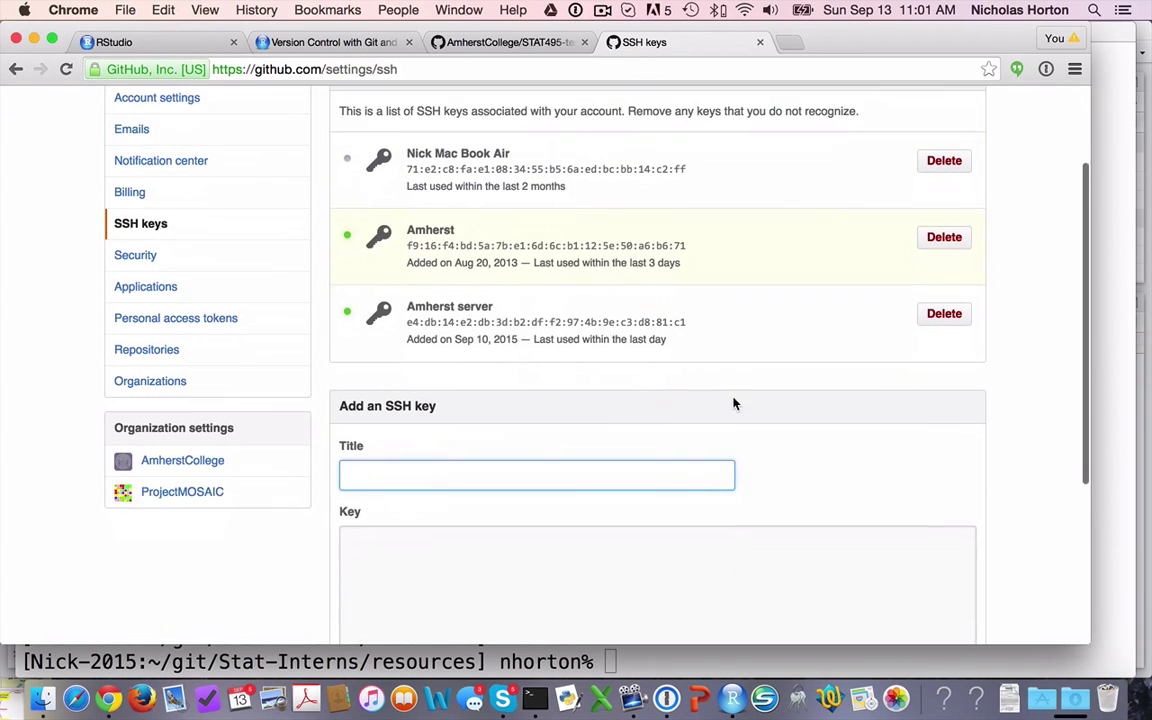
{"action": "scroll", "coordinate": [733, 404], "scroll_direction": "down", "scroll_amount": 1}
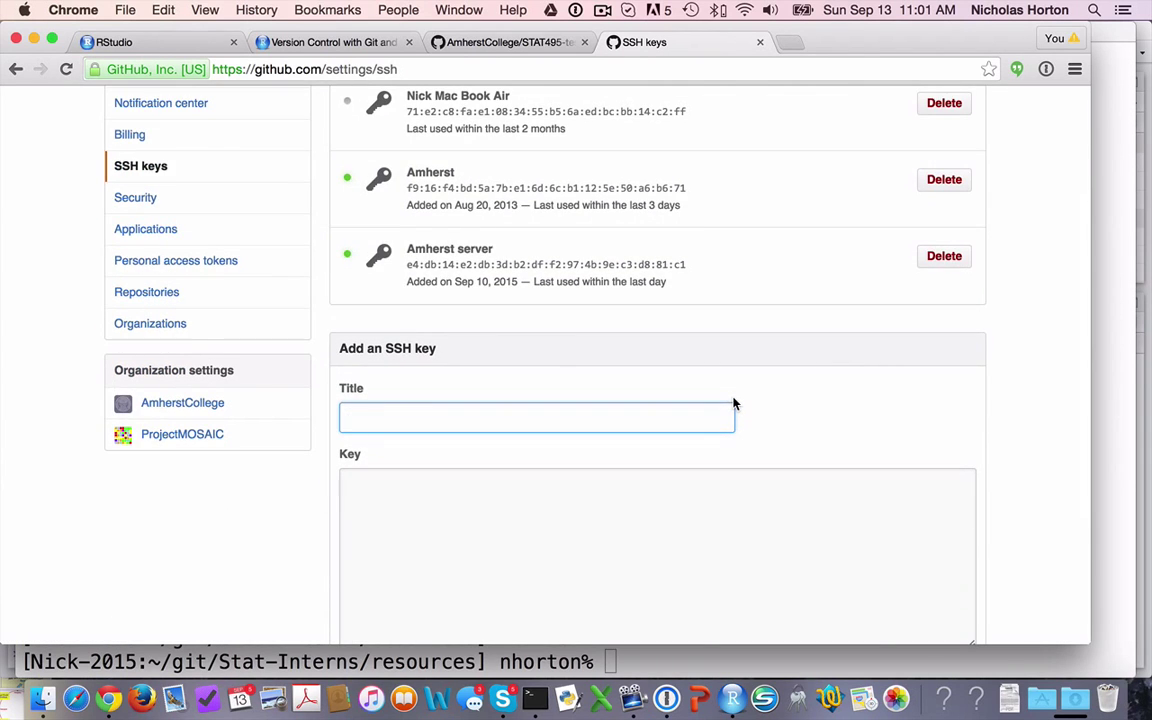
{"action": "scroll", "coordinate": [733, 404], "scroll_direction": "down", "scroll_amount": 1}
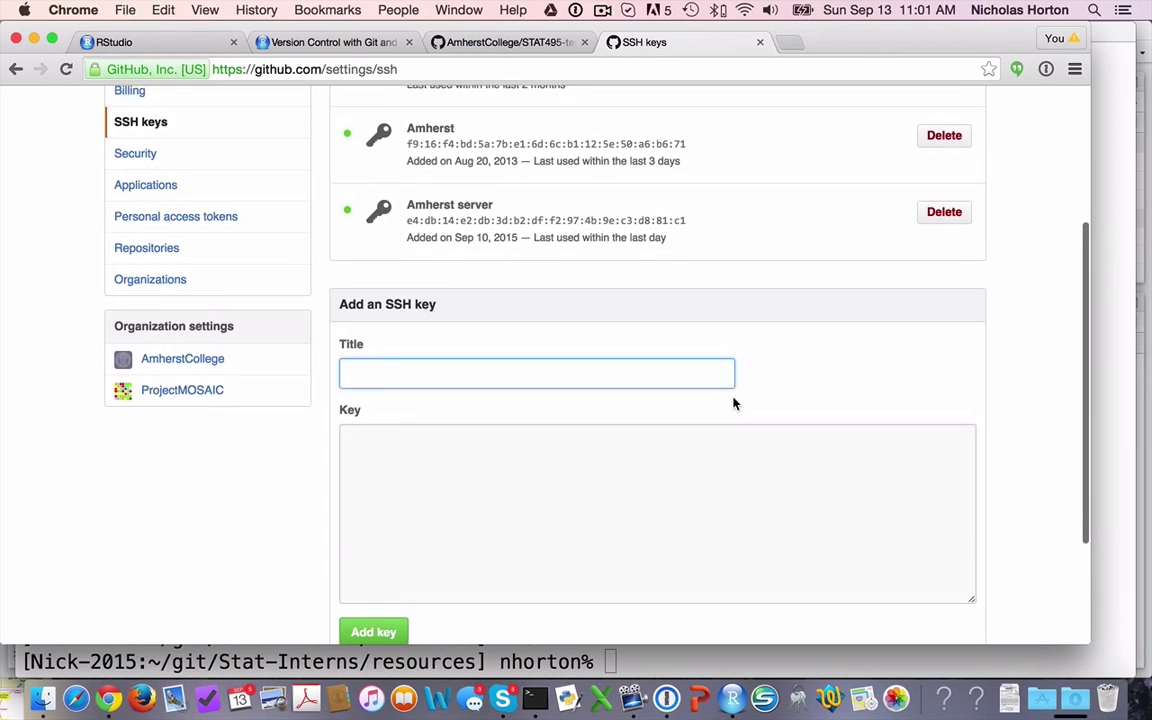
{"action": "scroll", "coordinate": [733, 404], "scroll_direction": "up", "scroll_amount": 5}
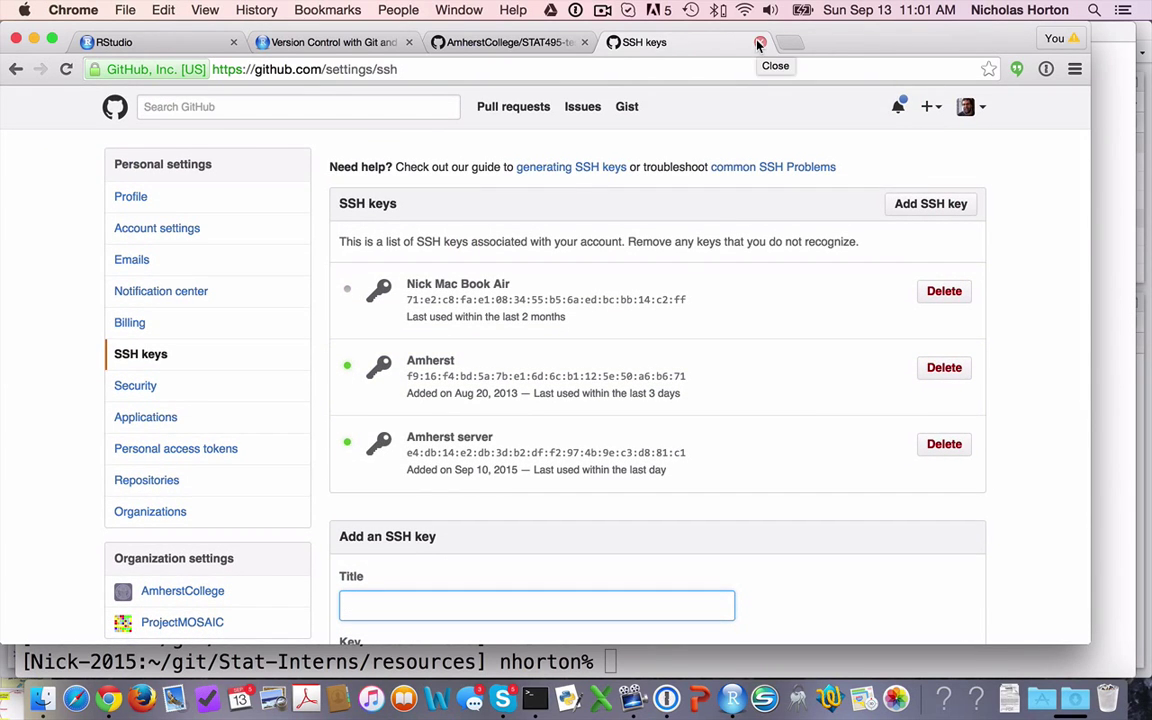
{"action": "left_click", "coordinate": [759, 44]}
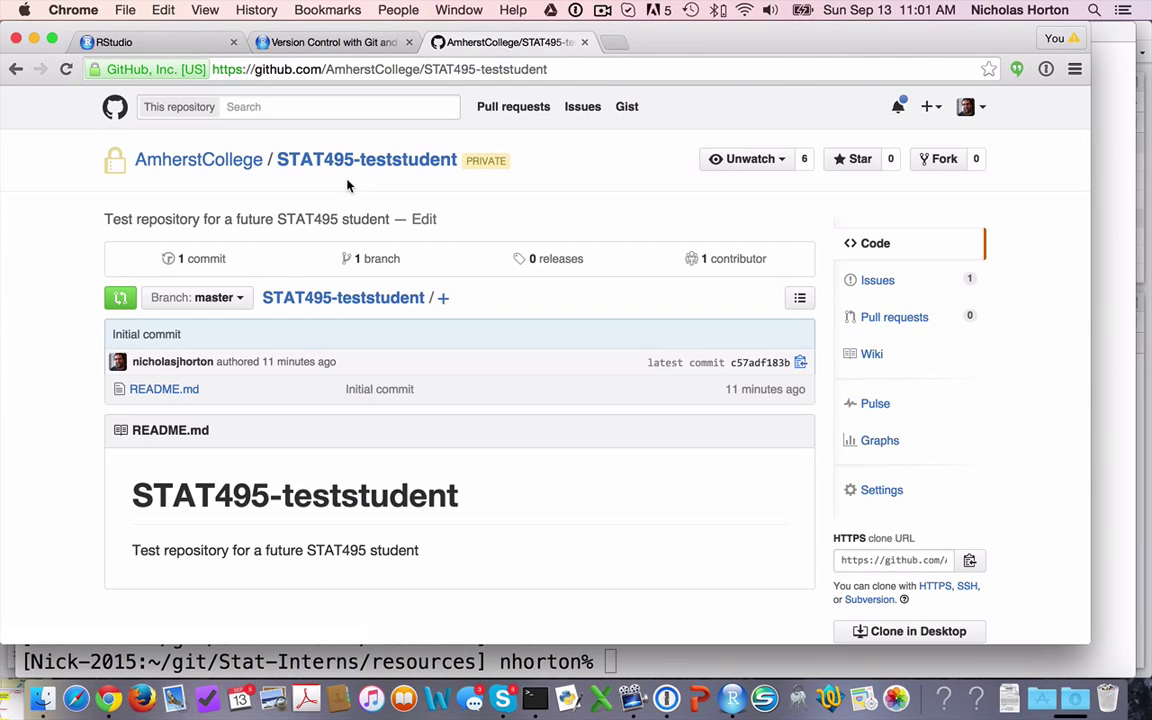
Set the STAT495-teststudent repository's clone URL to SSH and copy it.
{"action": "scroll", "coordinate": [612, 494], "scroll_direction": "down", "scroll_amount": 1}
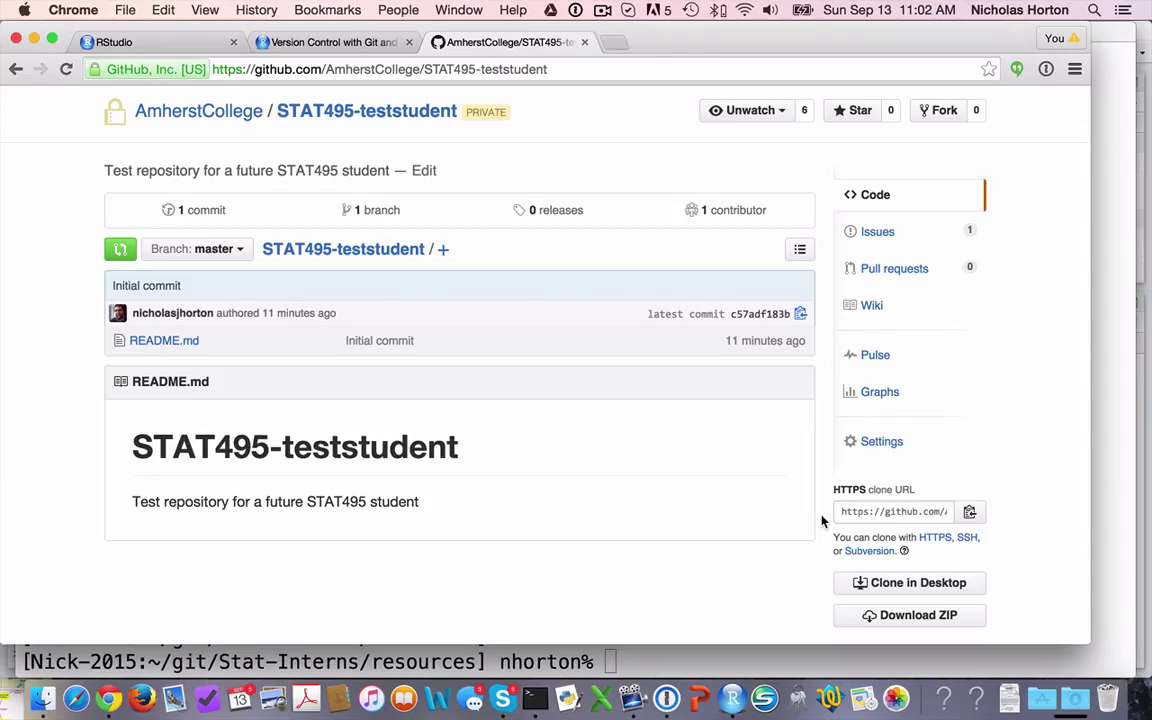
{"action": "left_click", "coordinate": [966, 540]}
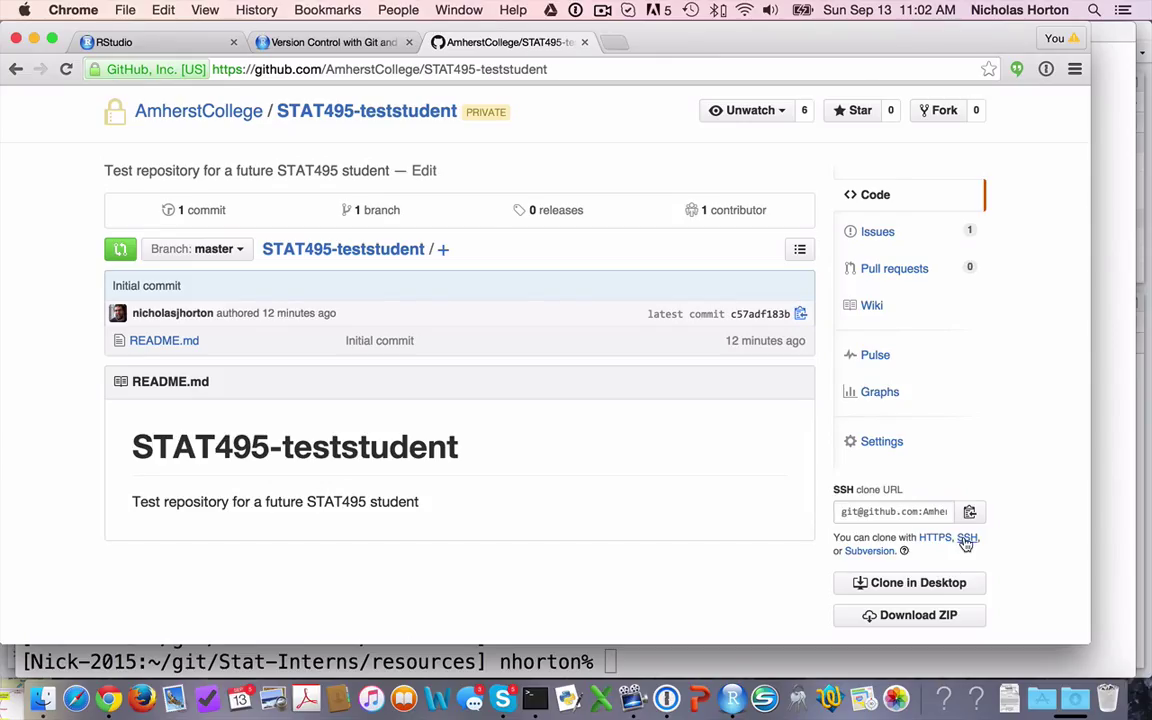
{"action": "left_click", "coordinate": [907, 511]}
{"action": "key", "text": "super+c"}
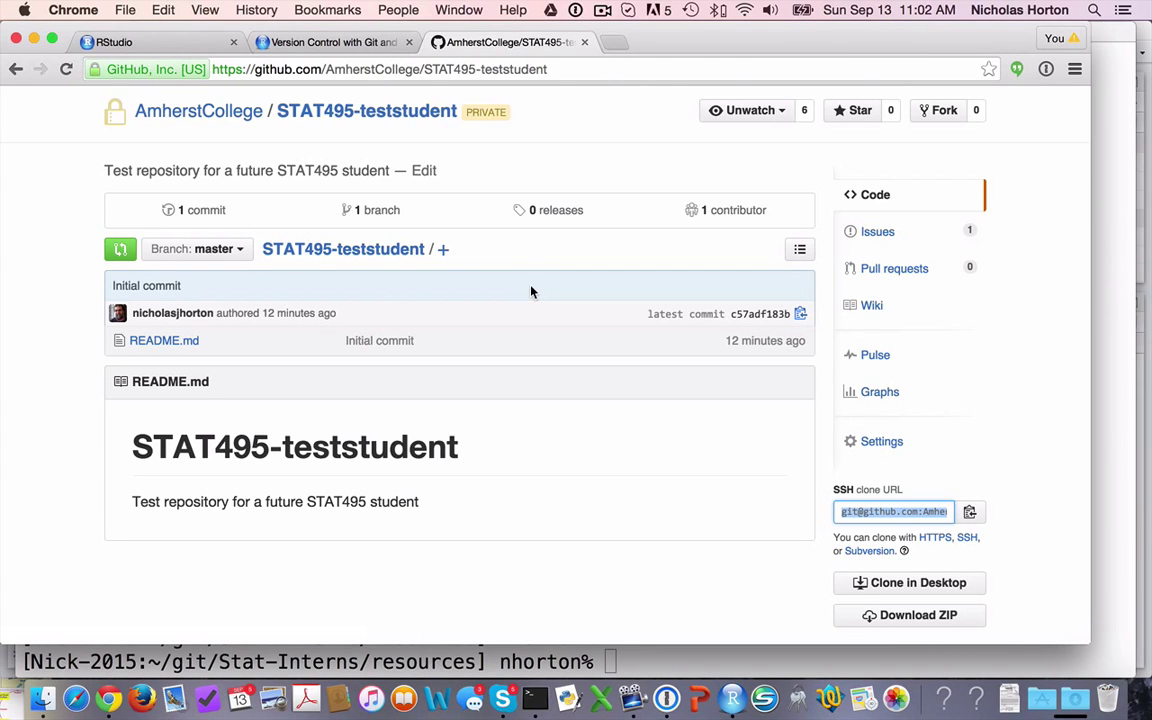
Switch to RStudio and create a version-control project by cloning the copied Git repository URL into STAT495-teststudent under ~/git.
{"action": "left_click", "coordinate": [168, 42]}
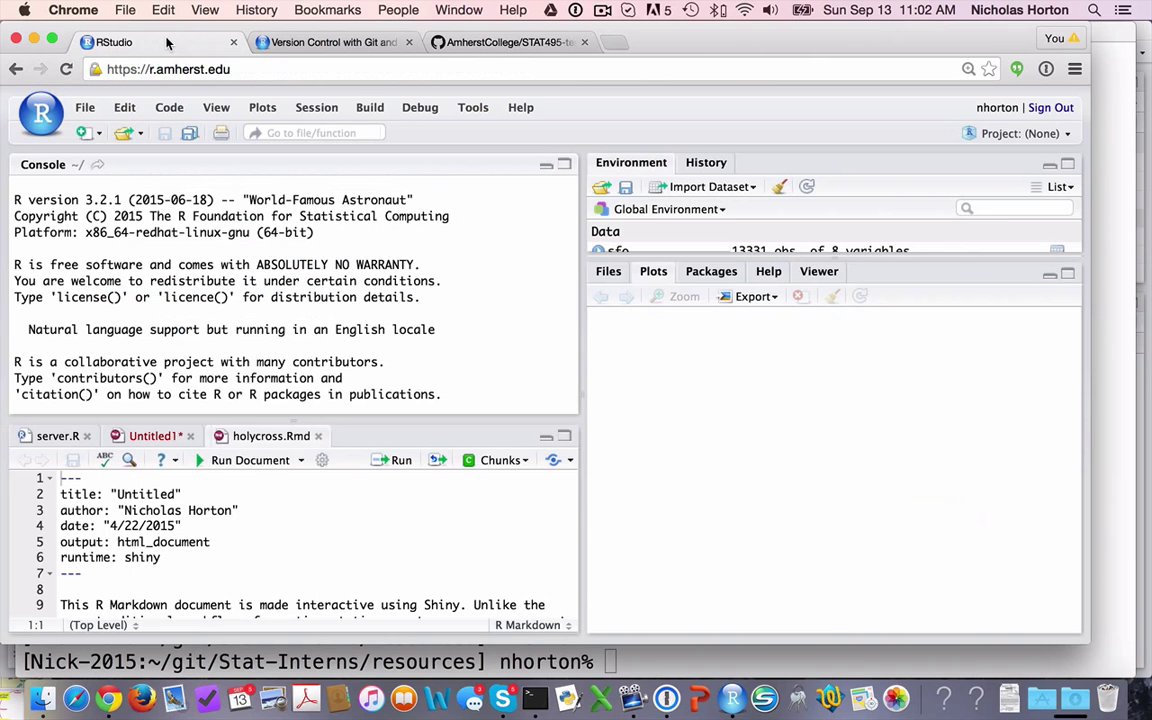
{"action": "left_click", "coordinate": [84, 105]}
{"action": "left_click", "coordinate": [101, 163]}
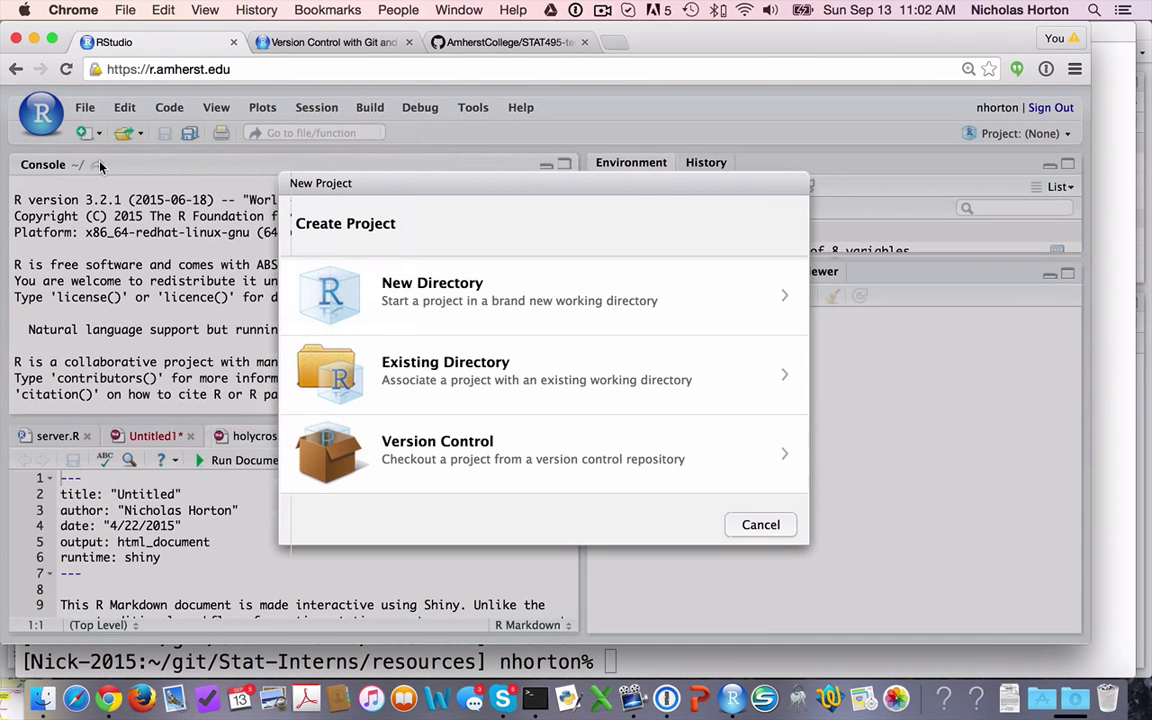
{"action": "left_click", "coordinate": [435, 440]}
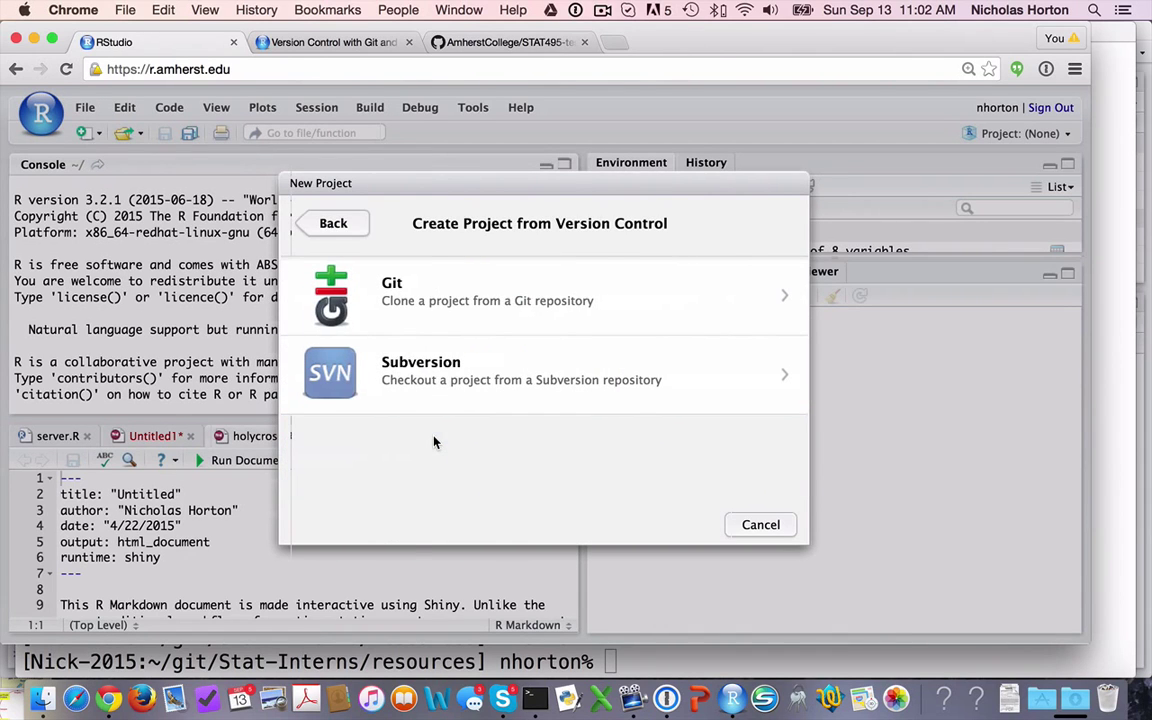
{"action": "left_click", "coordinate": [480, 310]}
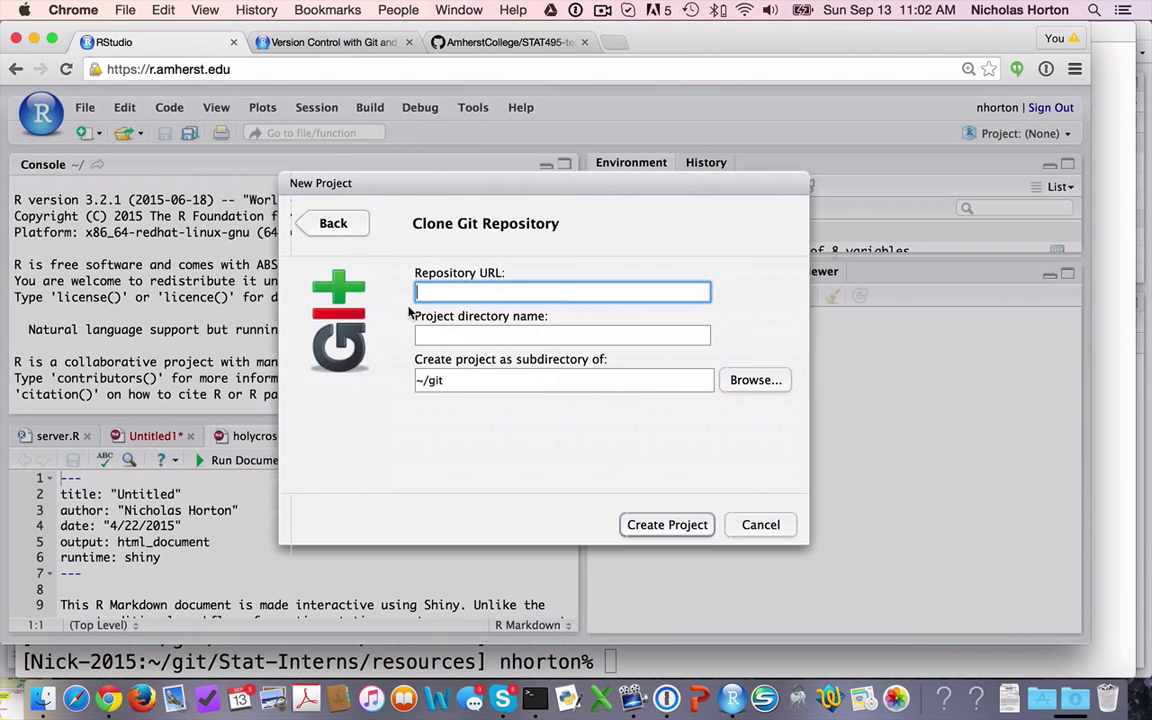
{"action": "key", "text": "super+v"}
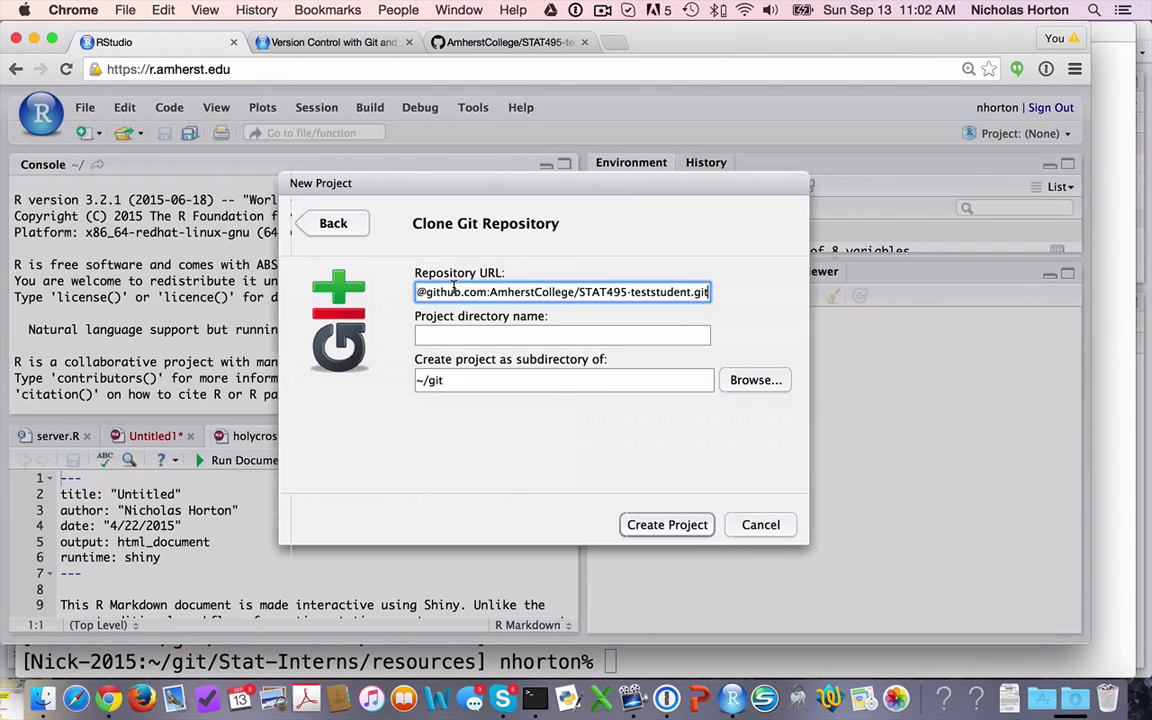
{"action": "key", "text": "Tab"}
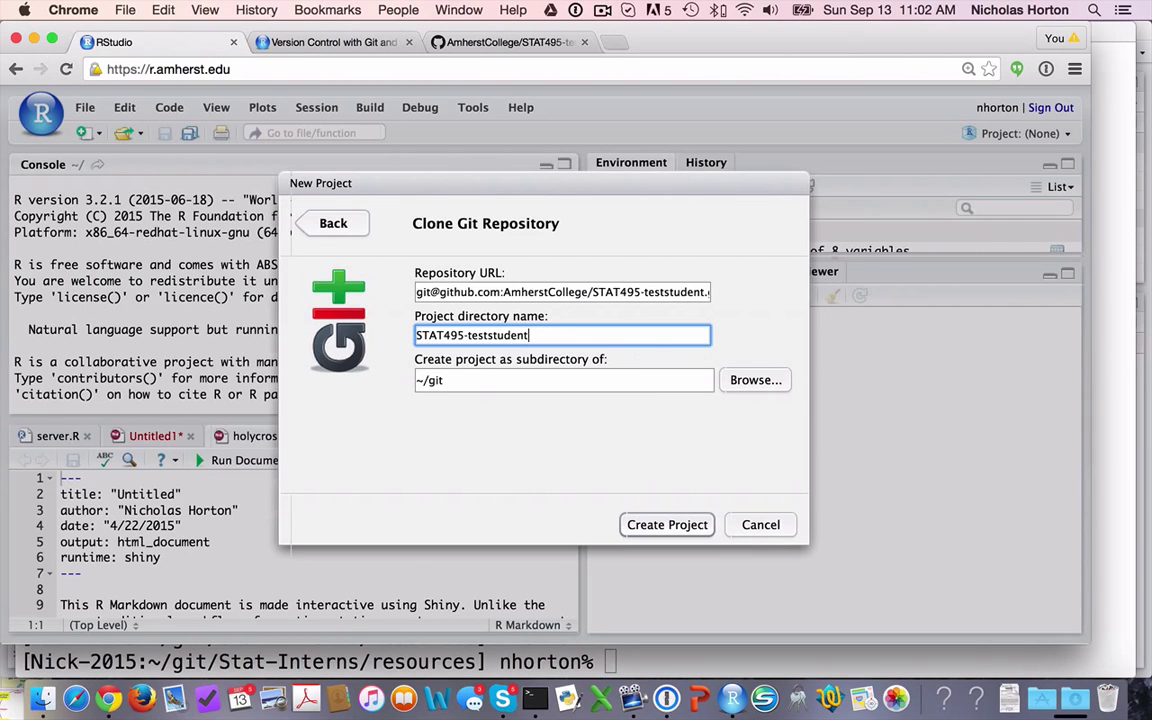
{"action": "left_click", "coordinate": [469, 382]}
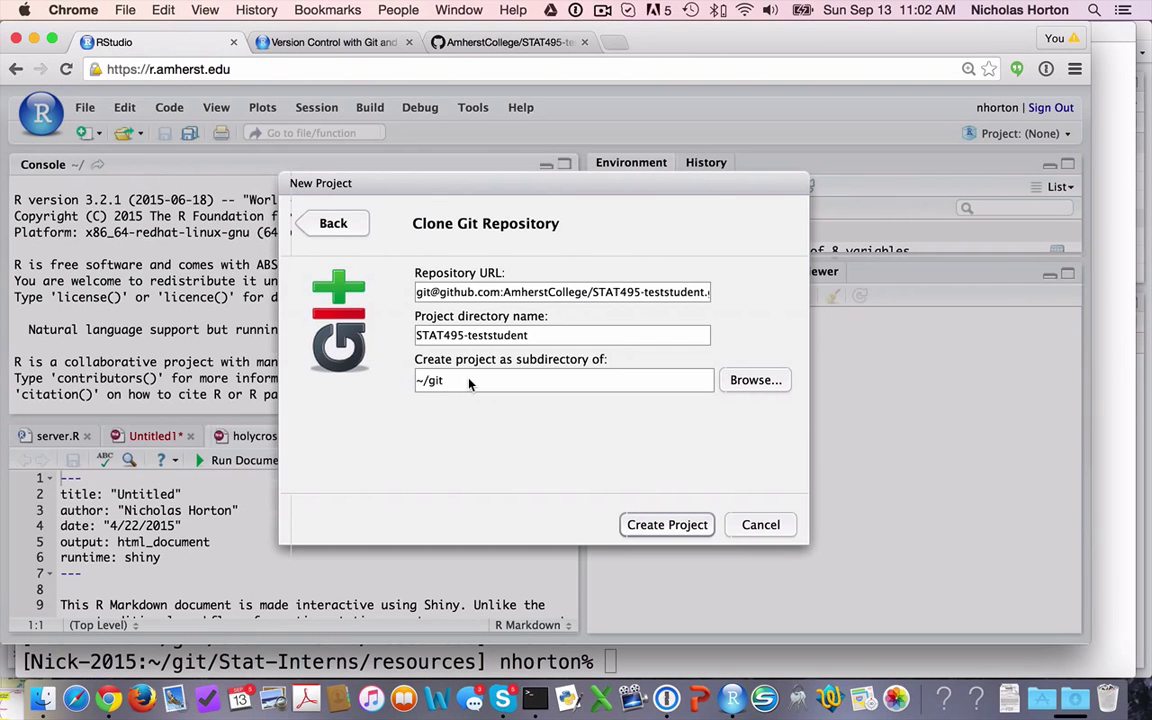
{"action": "left_click", "coordinate": [640, 525]}
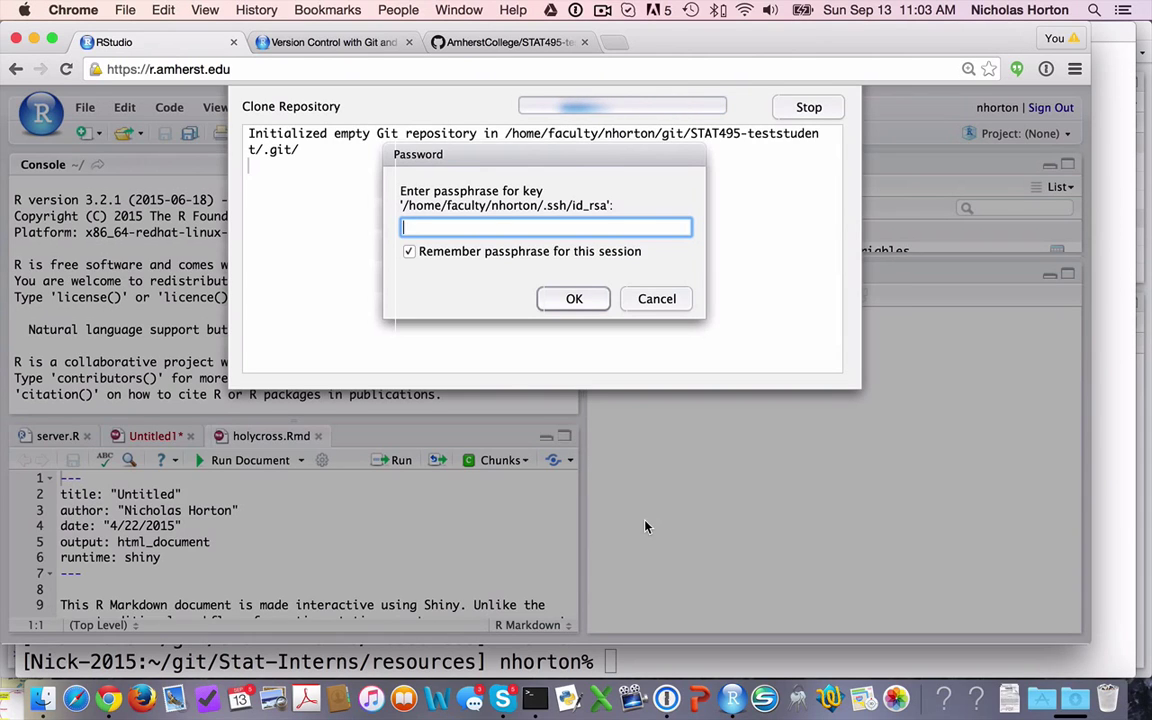
Enter the SSH key passphrase to authorize the clone, and decline saving the login in 1Password.
{"action": "type", "text": "************"}
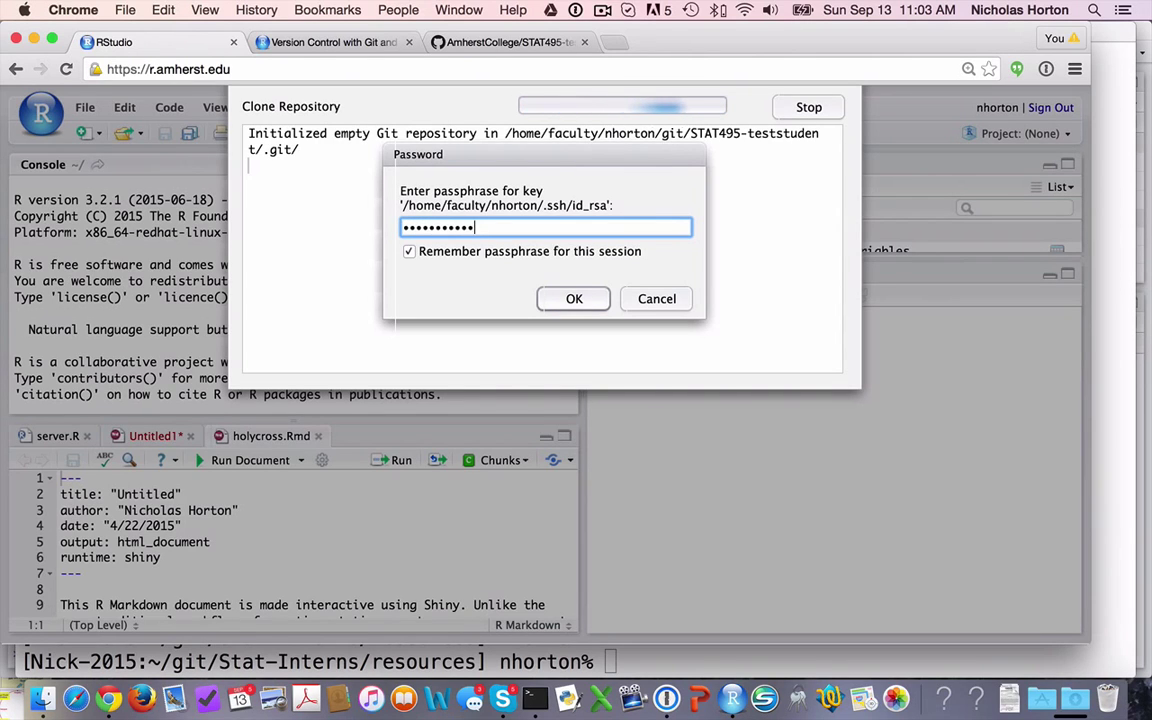
{"action": "key", "text": "Return"}
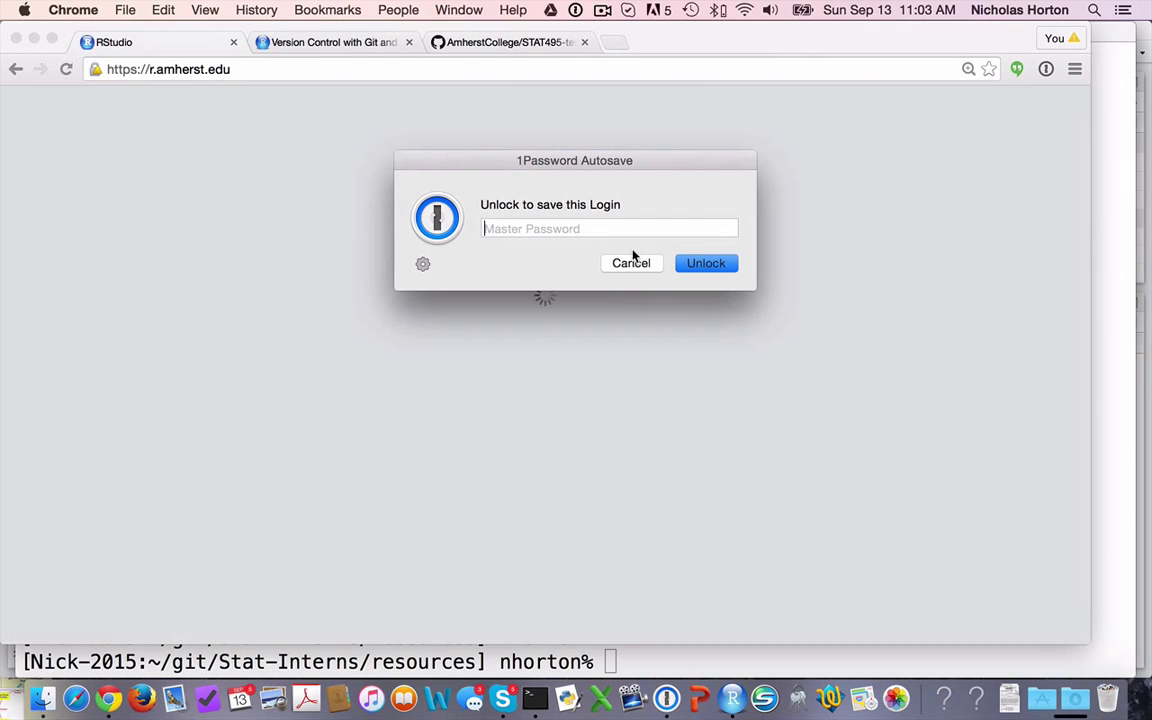
{"action": "left_click", "coordinate": [632, 261]}
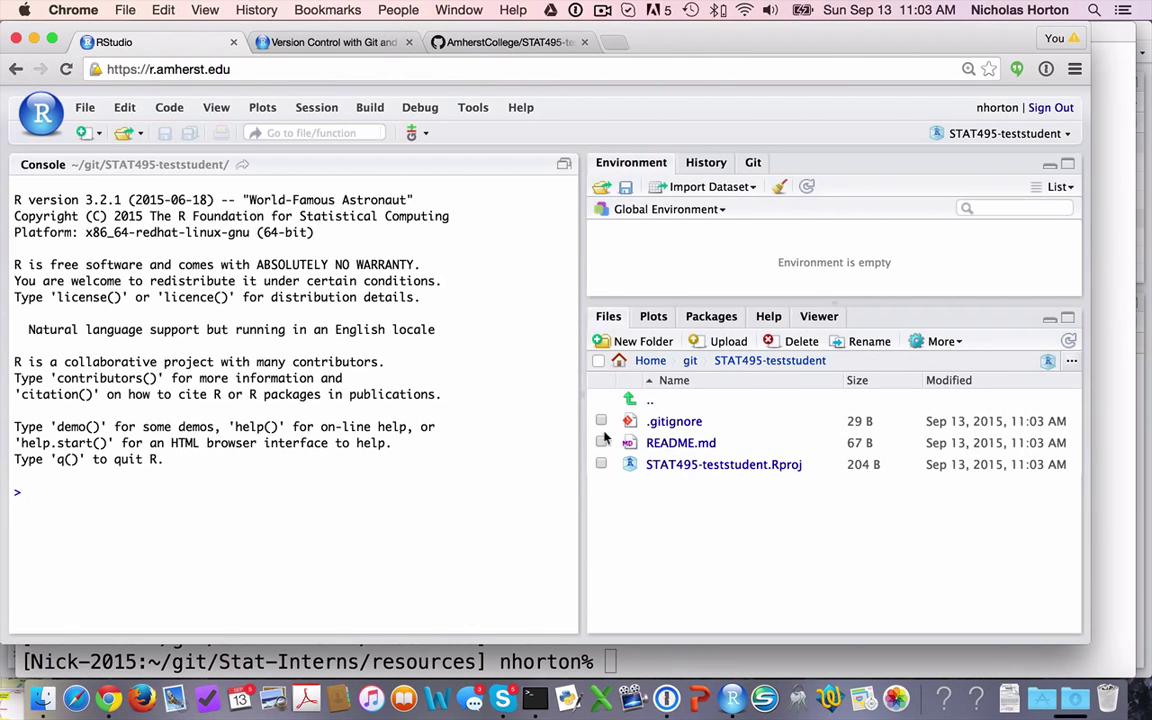
Open README.md and add the paragraph "This will be used to share issues, files, and other materials for the course." below the description.
{"action": "left_click", "coordinate": [673, 443]}
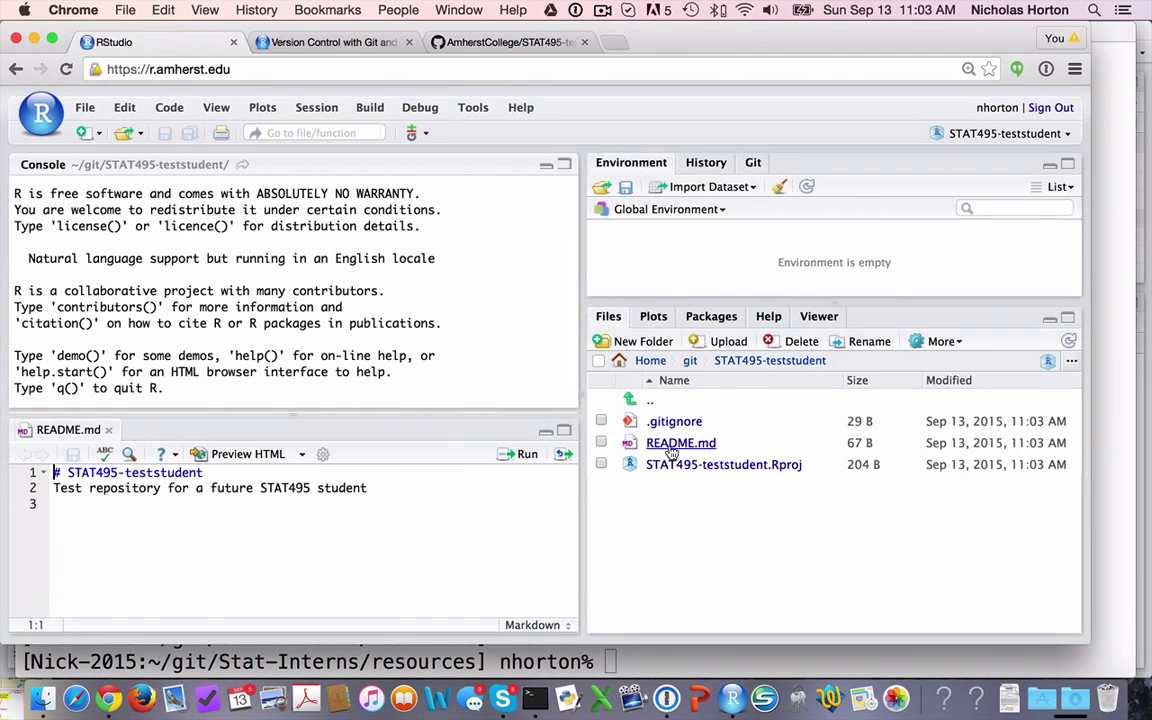
{"action": "left_click", "coordinate": [380, 489]}
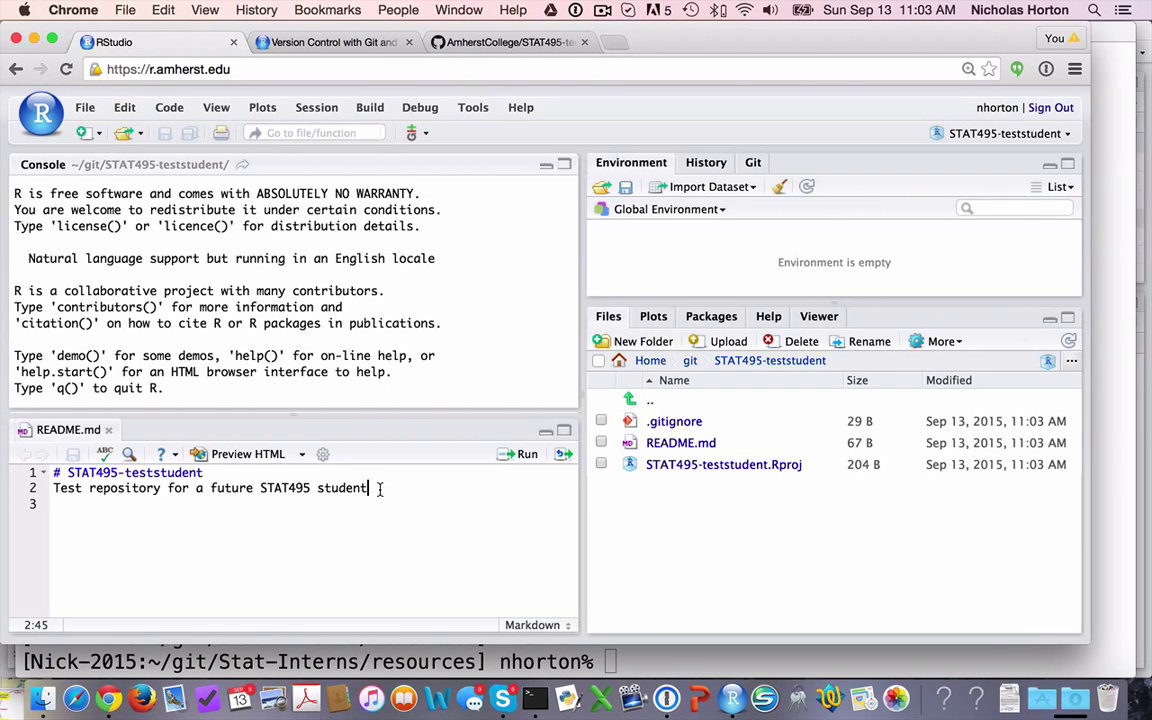
{"action": "key", "text": "Return"}
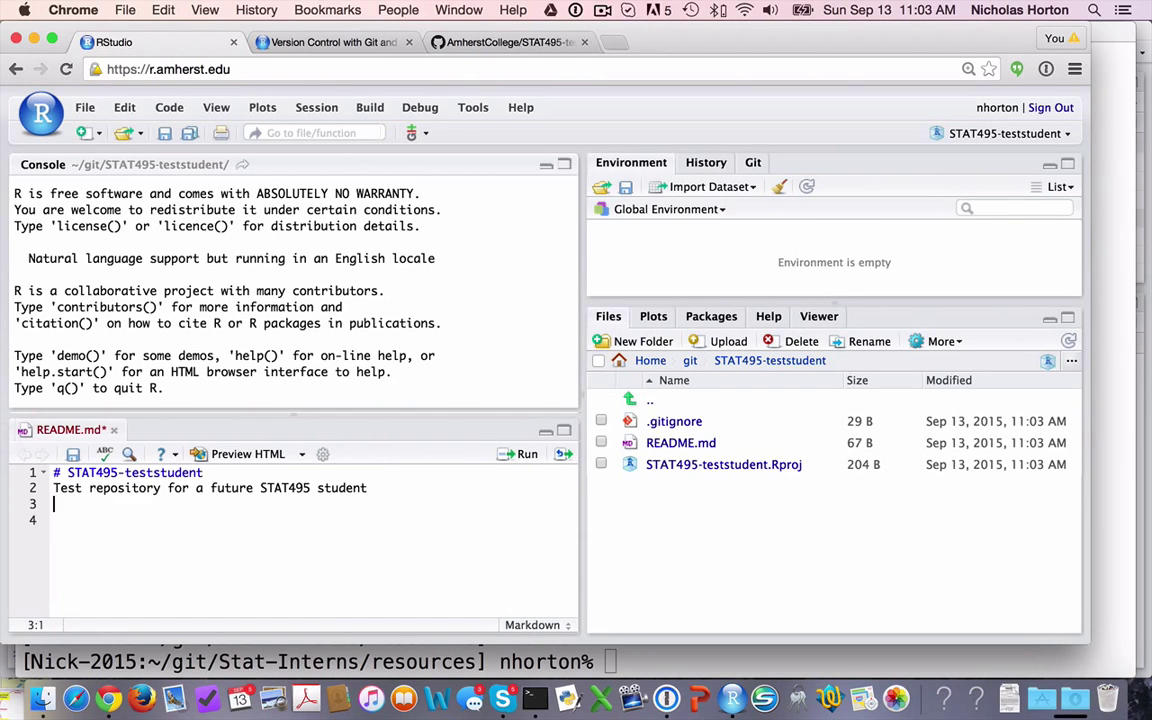
{"action": "key", "text": "Return"}
{"action": "type", "text": "This will be used to share "}
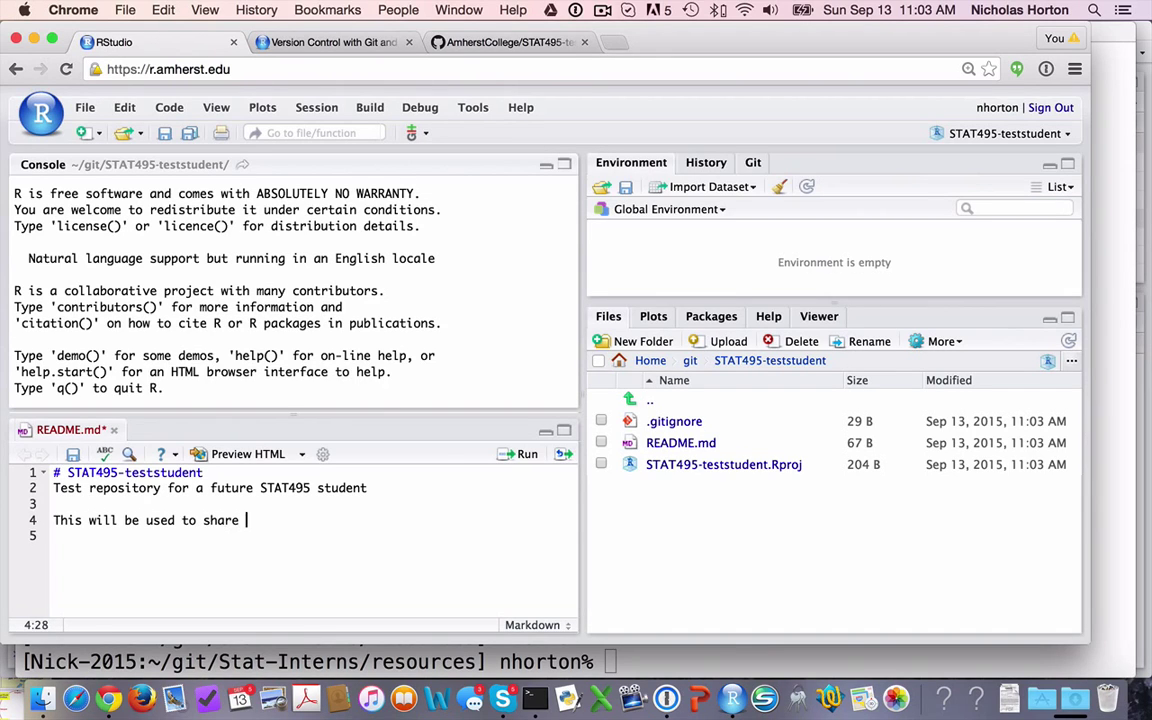
{"action": "type", "text": "issues, files, and other mate"}
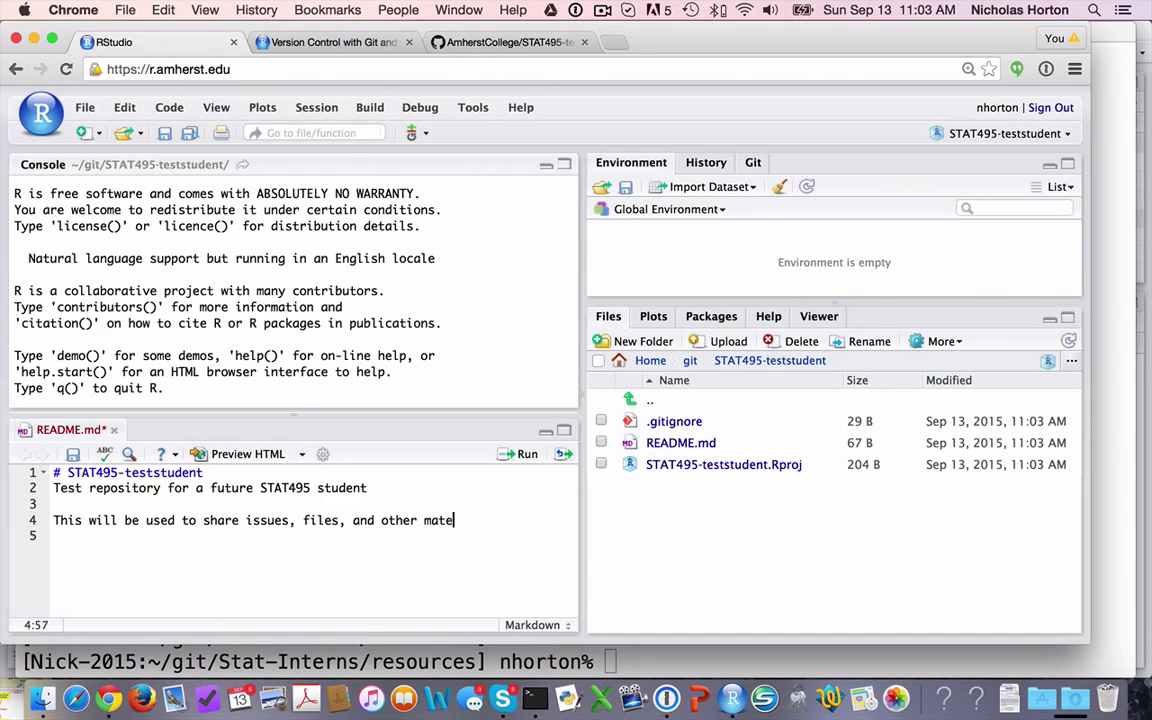
{"action": "type", "text": "rials for the course."}
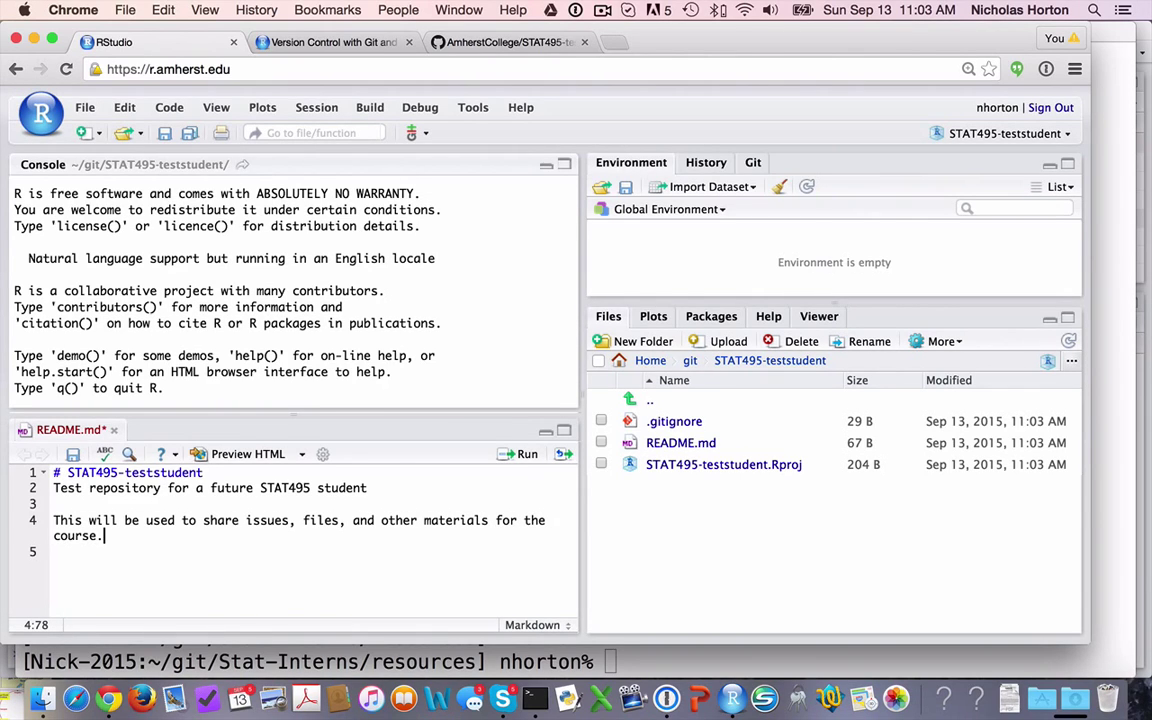
Show the project's Git changes, save README.md and stage it for commit.
{"action": "left_click", "coordinate": [753, 163]}
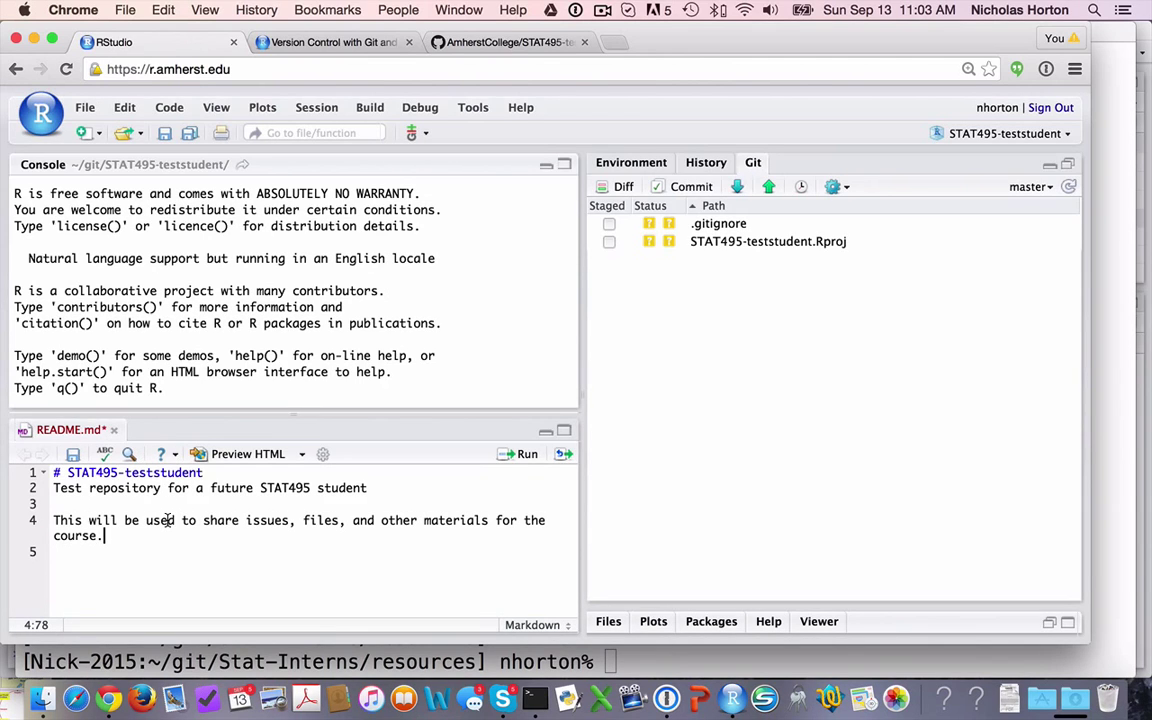
{"action": "key", "text": "super+s"}
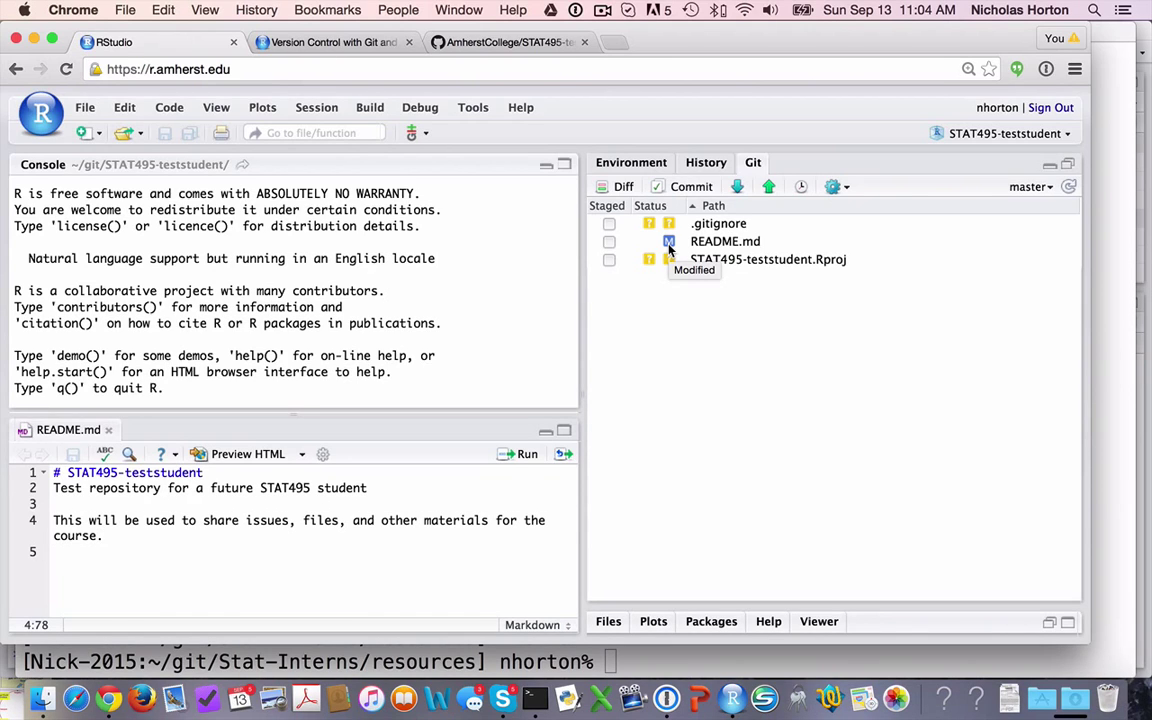
{"action": "left_click", "coordinate": [607, 243]}
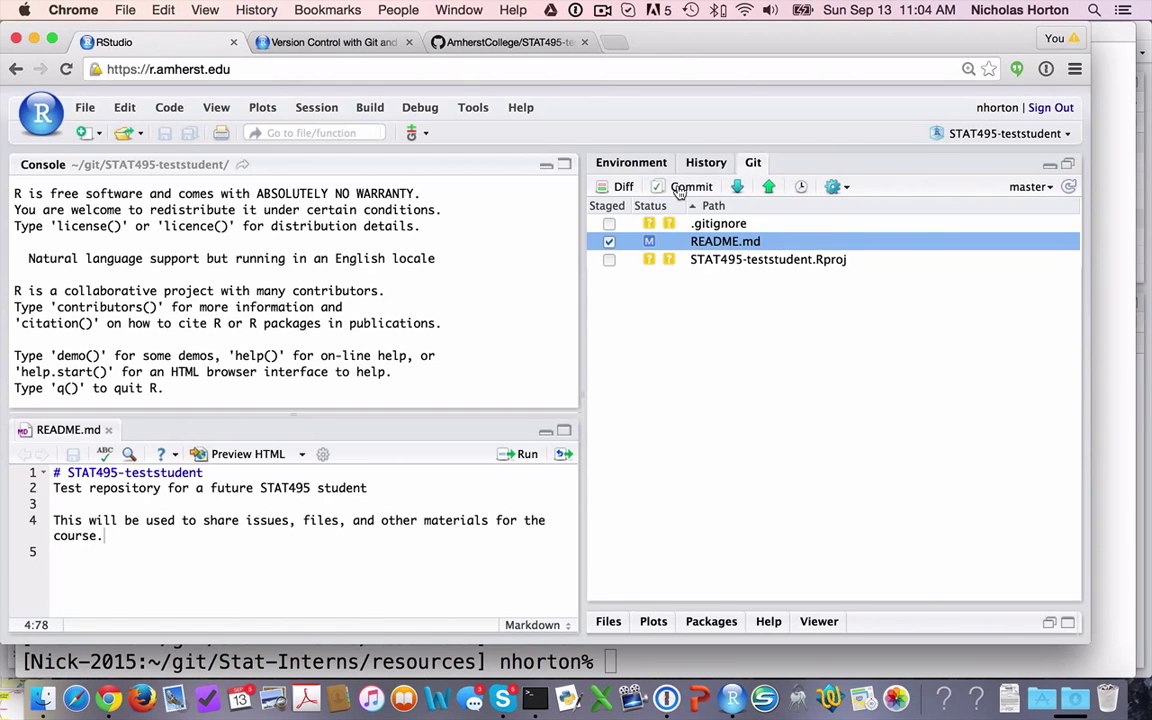
Commit the staged README.md with the message "Added some more details for the description of the repository." and close the review window.
{"action": "left_click", "coordinate": [677, 189]}
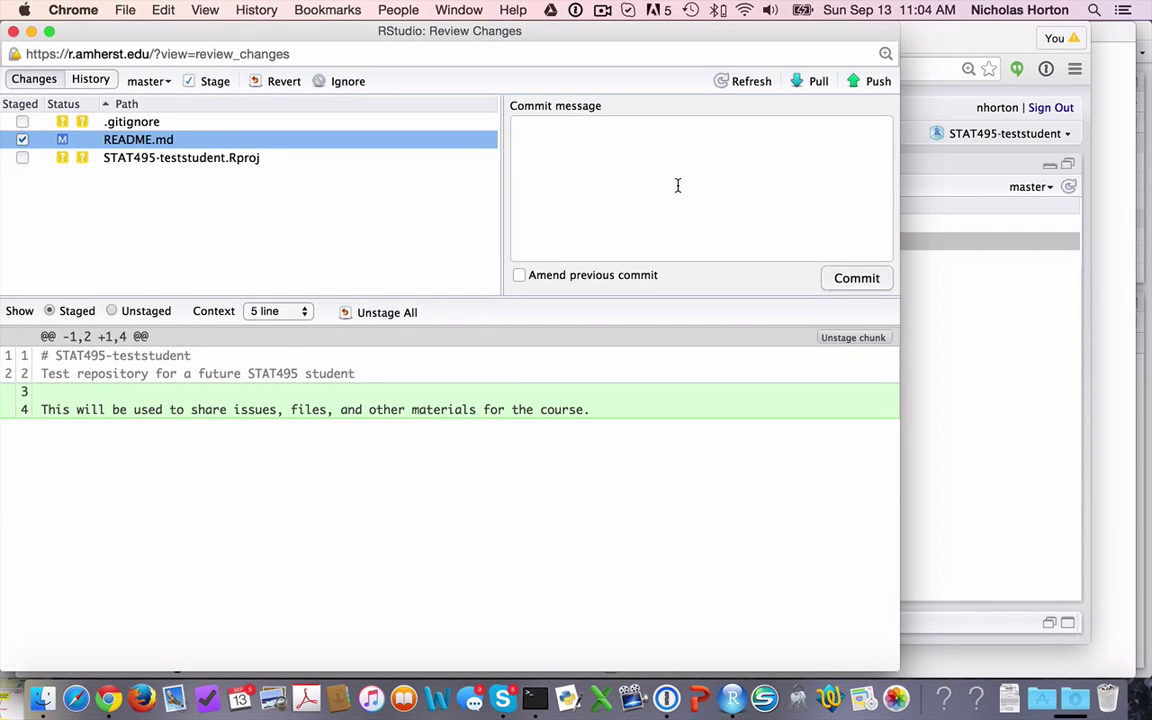
{"action": "left_click", "coordinate": [628, 155]}
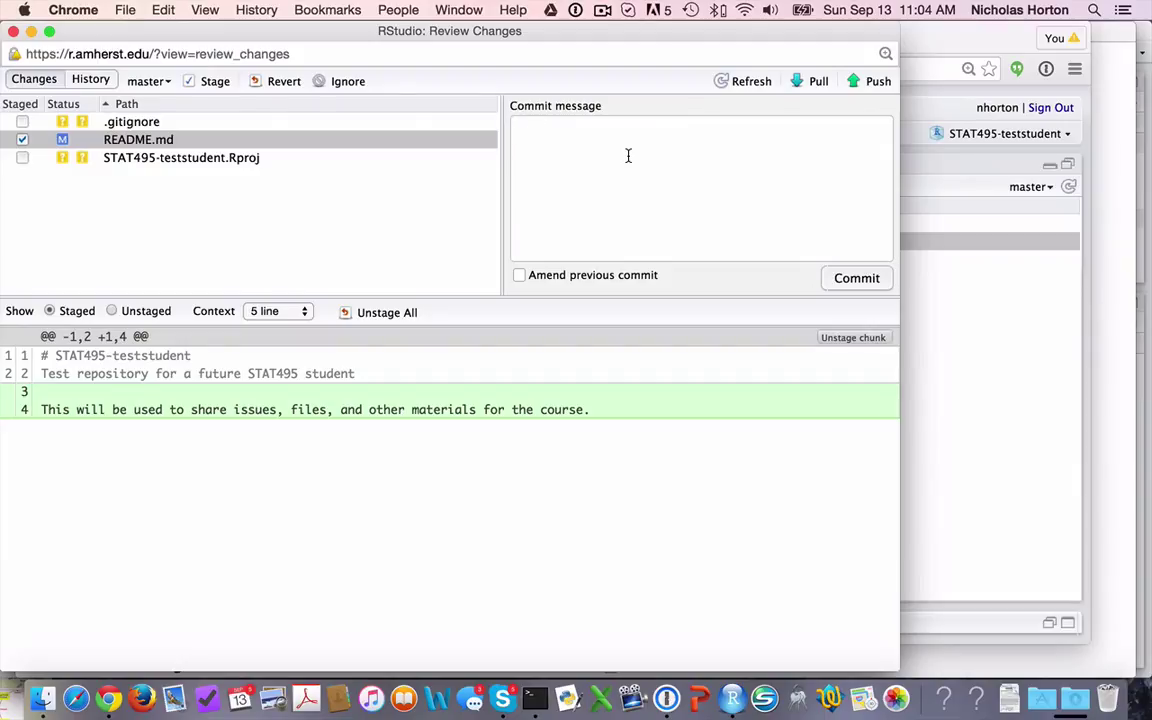
{"action": "type", "text": "Added some more details fo"}
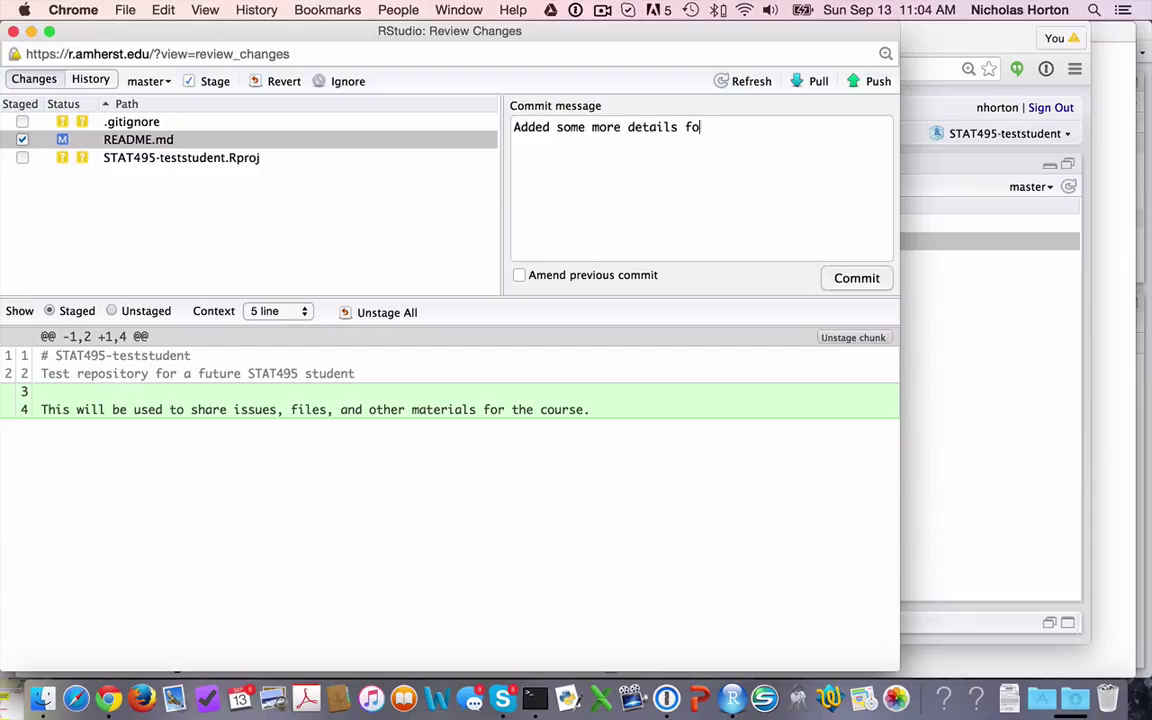
{"action": "type", "text": "r the descriptio"}
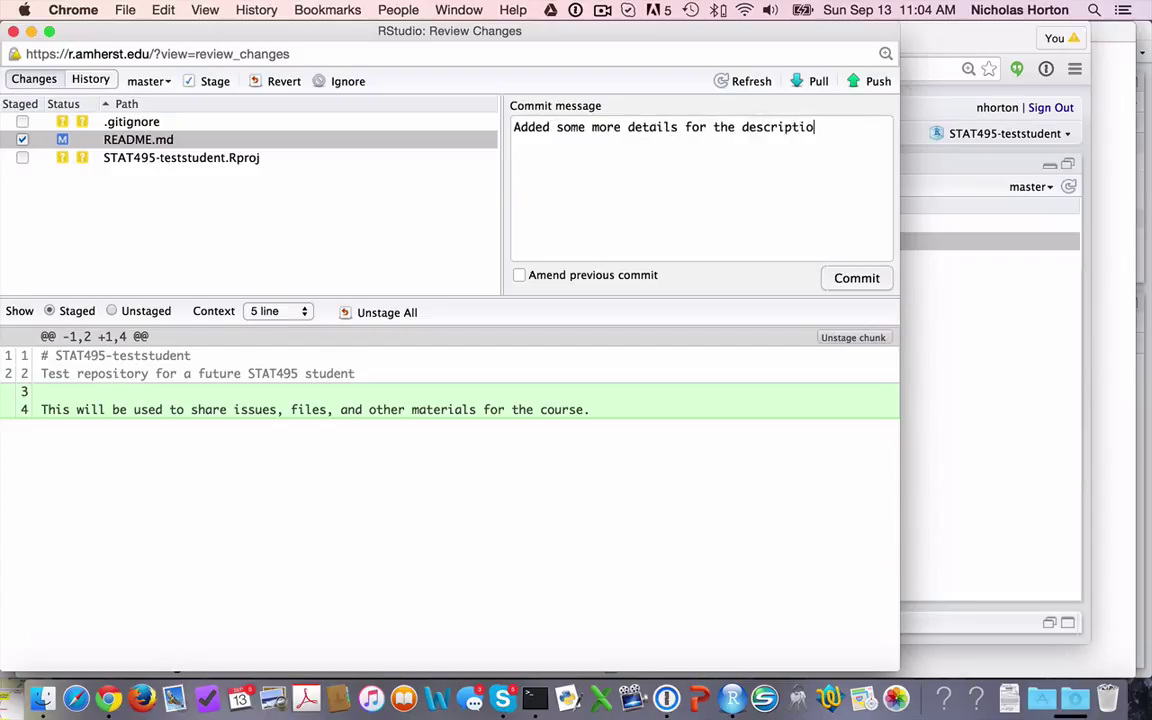
{"action": "type", "text": "n of the repository."}
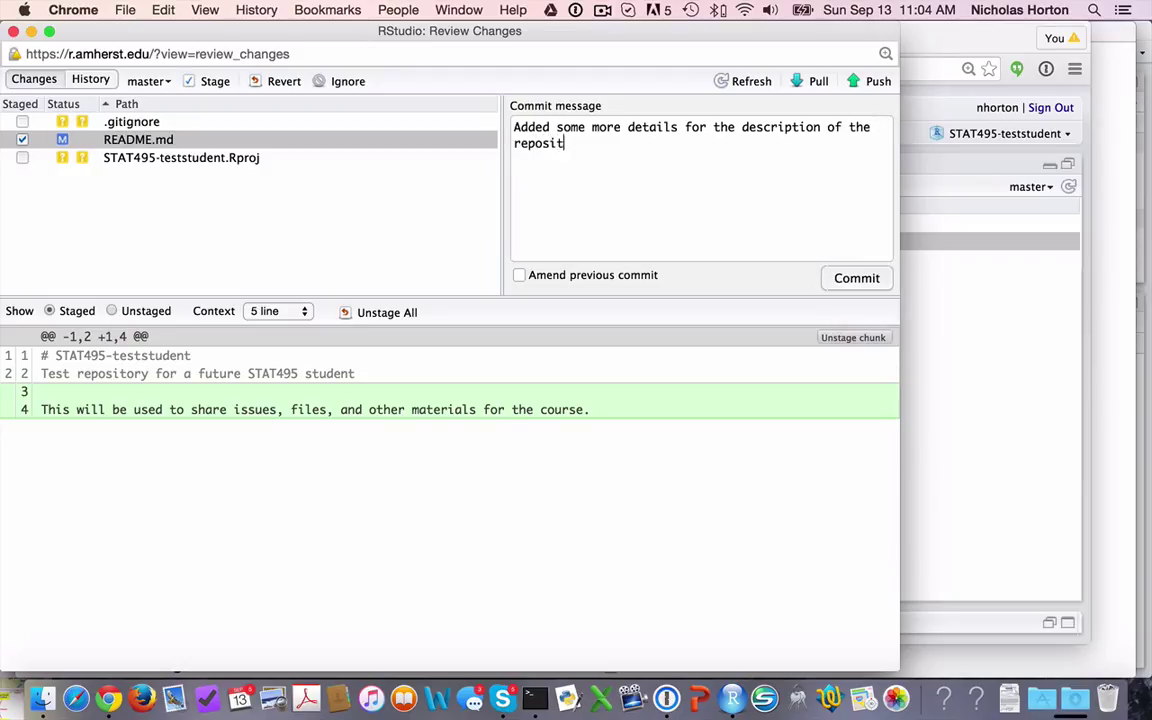
{"action": "left_click", "coordinate": [842, 279]}
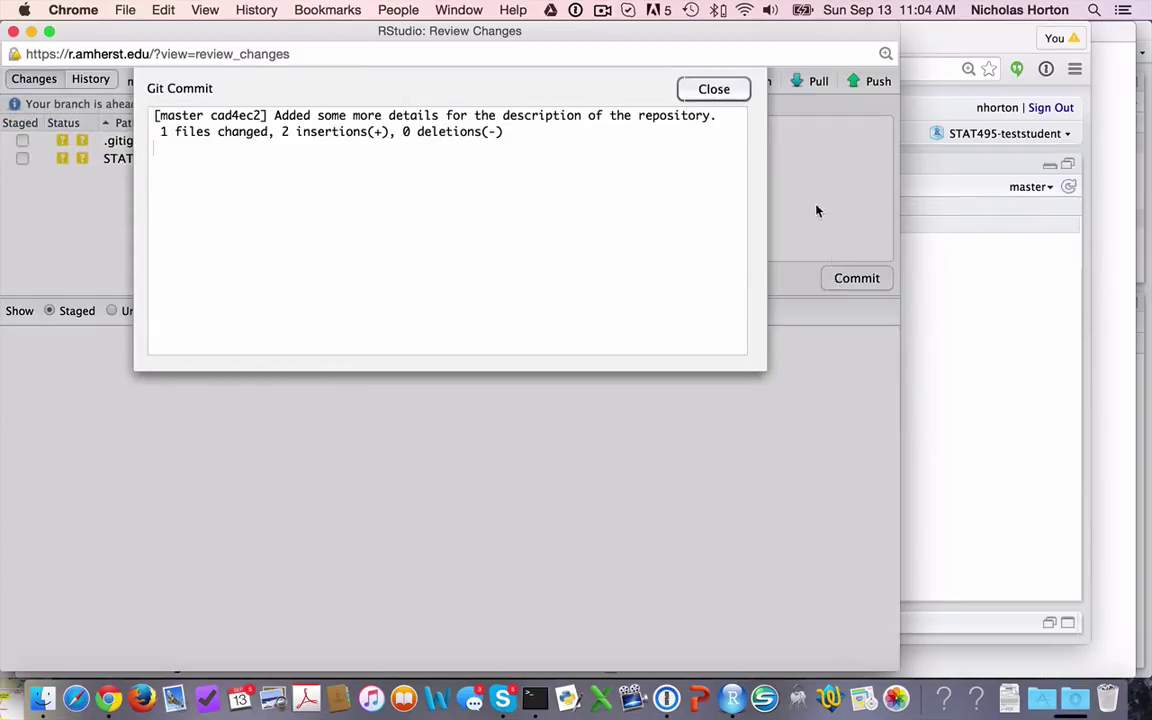
{"action": "left_click", "coordinate": [712, 89]}
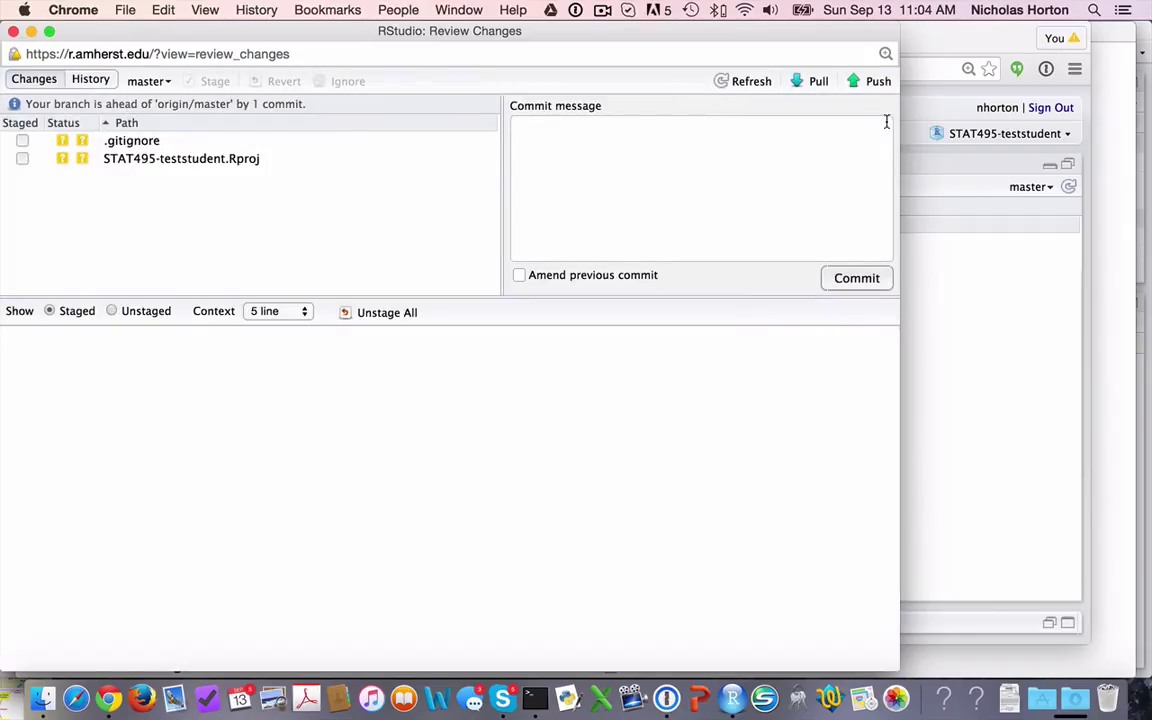
{"action": "left_click", "coordinate": [13, 31]}
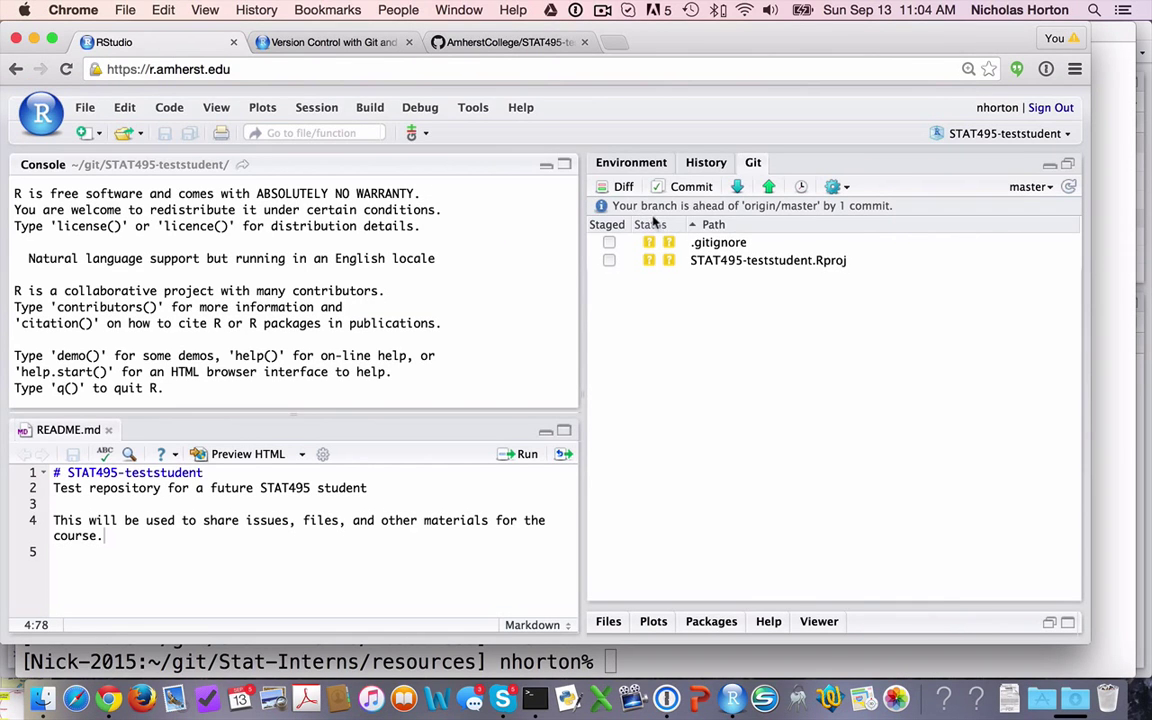
Push the commit to the remote repository, entering the SSH key passphrase and declining to save the login in 1Password.
{"action": "left_click", "coordinate": [770, 189]}
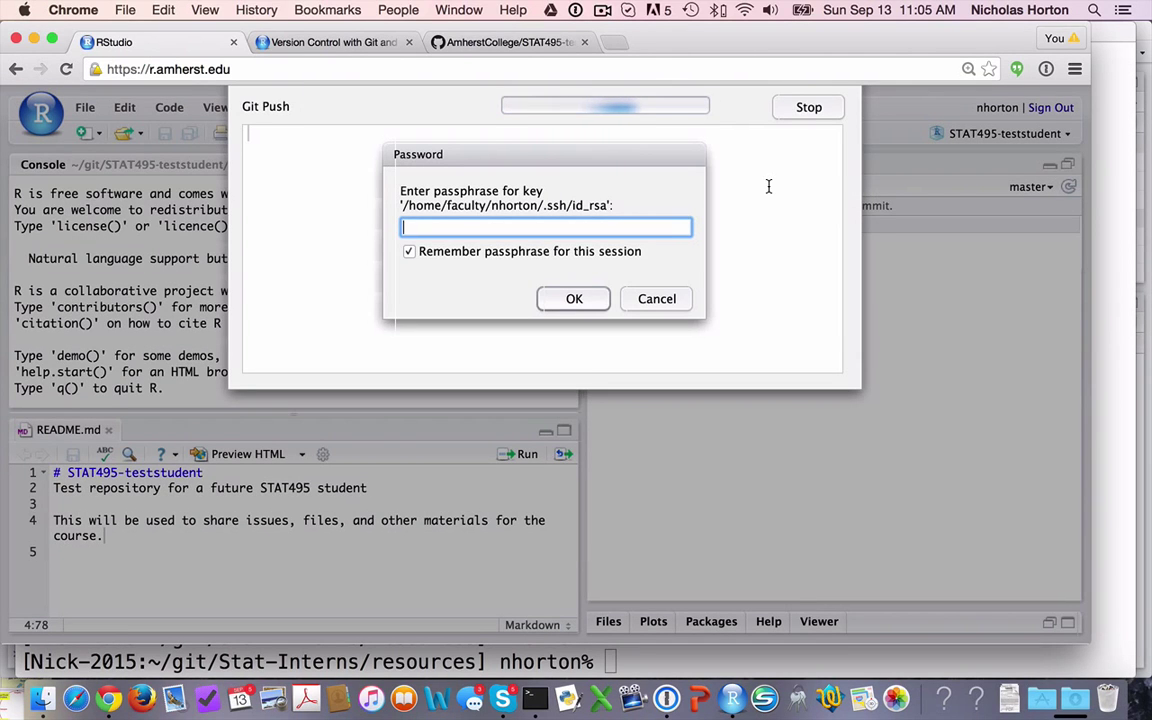
{"action": "type", "text": "•••••••••••••••"}
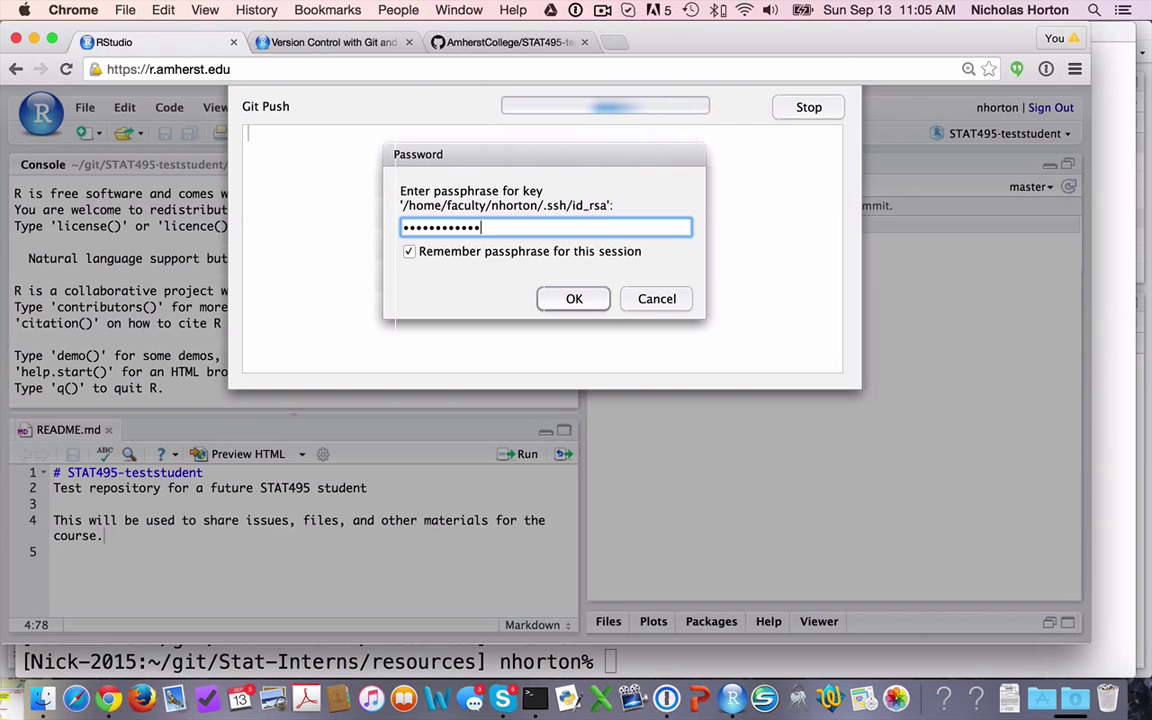
{"action": "key", "text": "Return"}
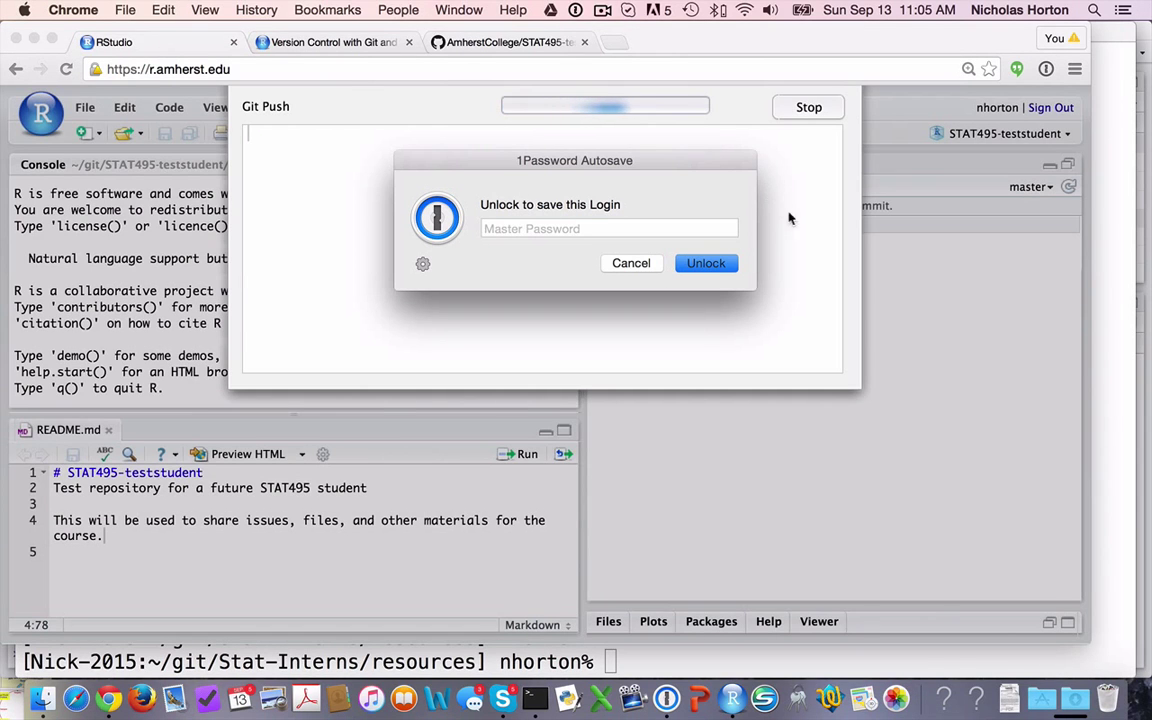
{"action": "left_click", "coordinate": [628, 263]}
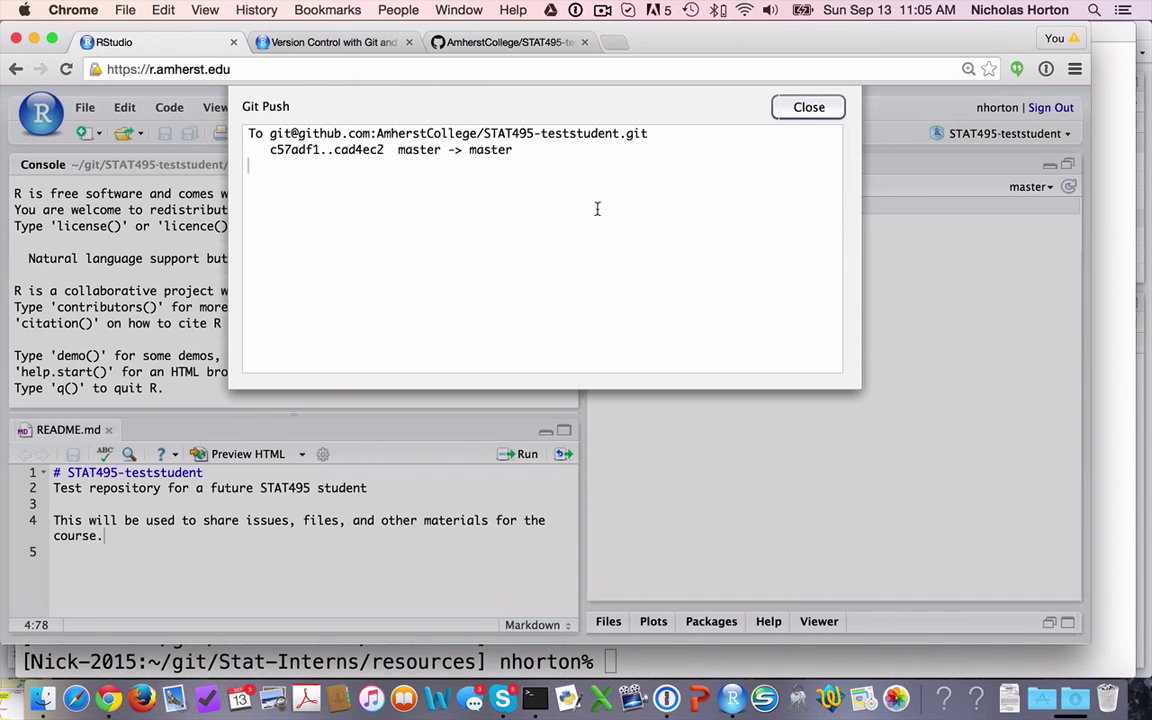
{"action": "left_click", "coordinate": [808, 108]}
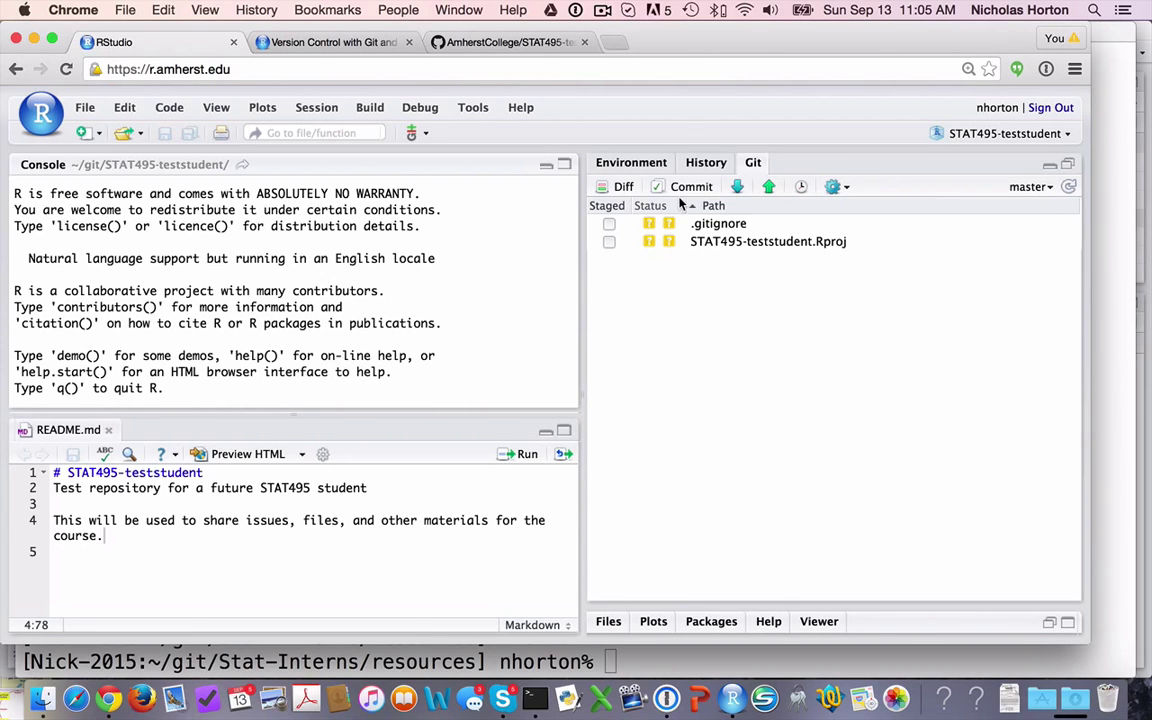
Switch to the STAT495-teststudent repository page on GitHub and reload it to view the pushed README.md.
{"action": "left_click", "coordinate": [510, 43]}
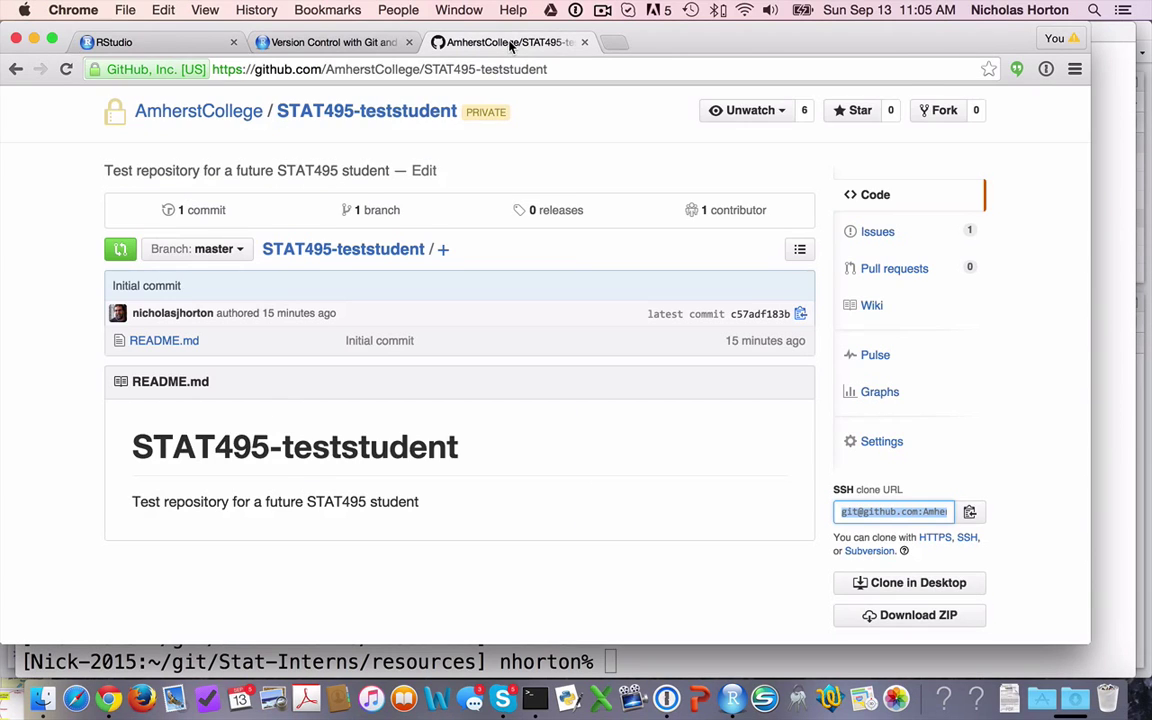
{"action": "left_click", "coordinate": [566, 70]}
{"action": "key", "text": "Return"}
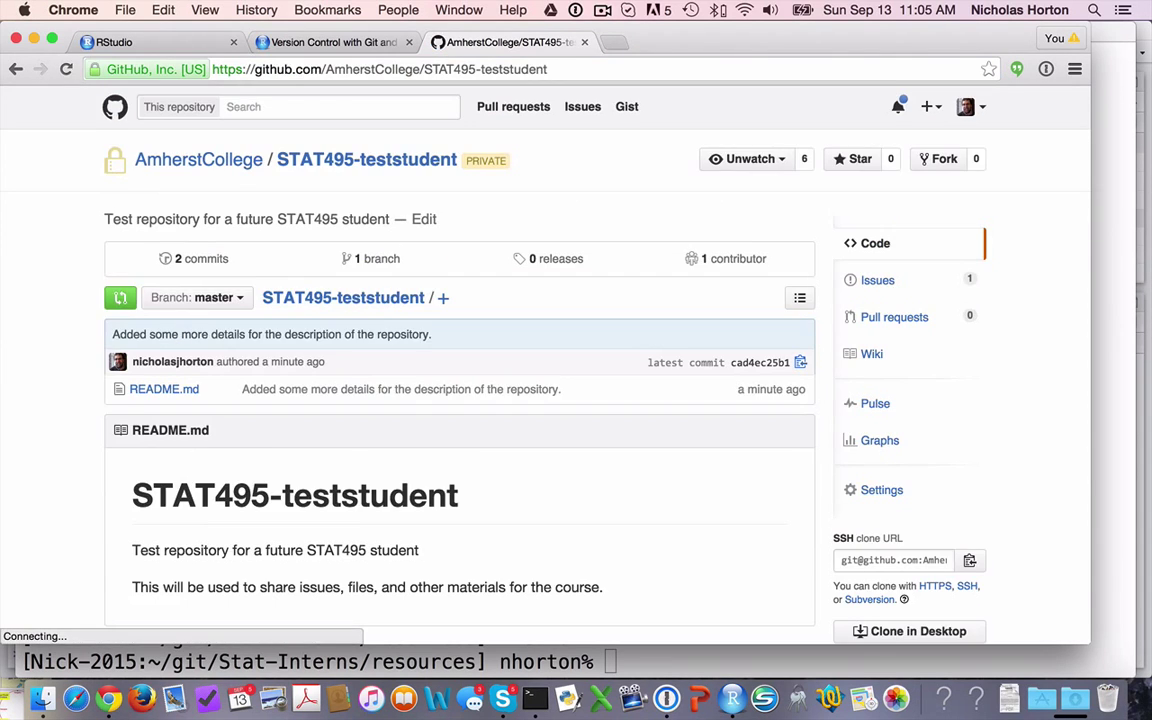